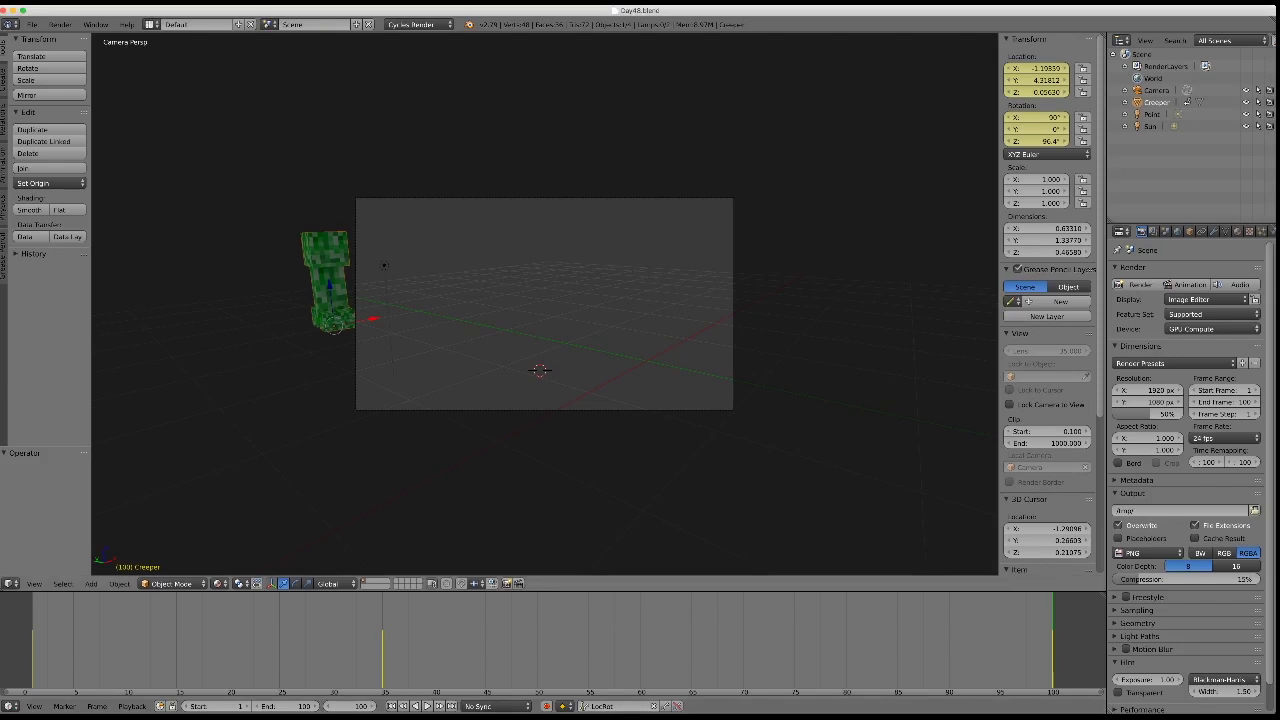
# Preview the walk, return to keyframe 35, and restrict auto-keying to the LocRot keying set.
pyautogui.hotkey('alt', 'a')
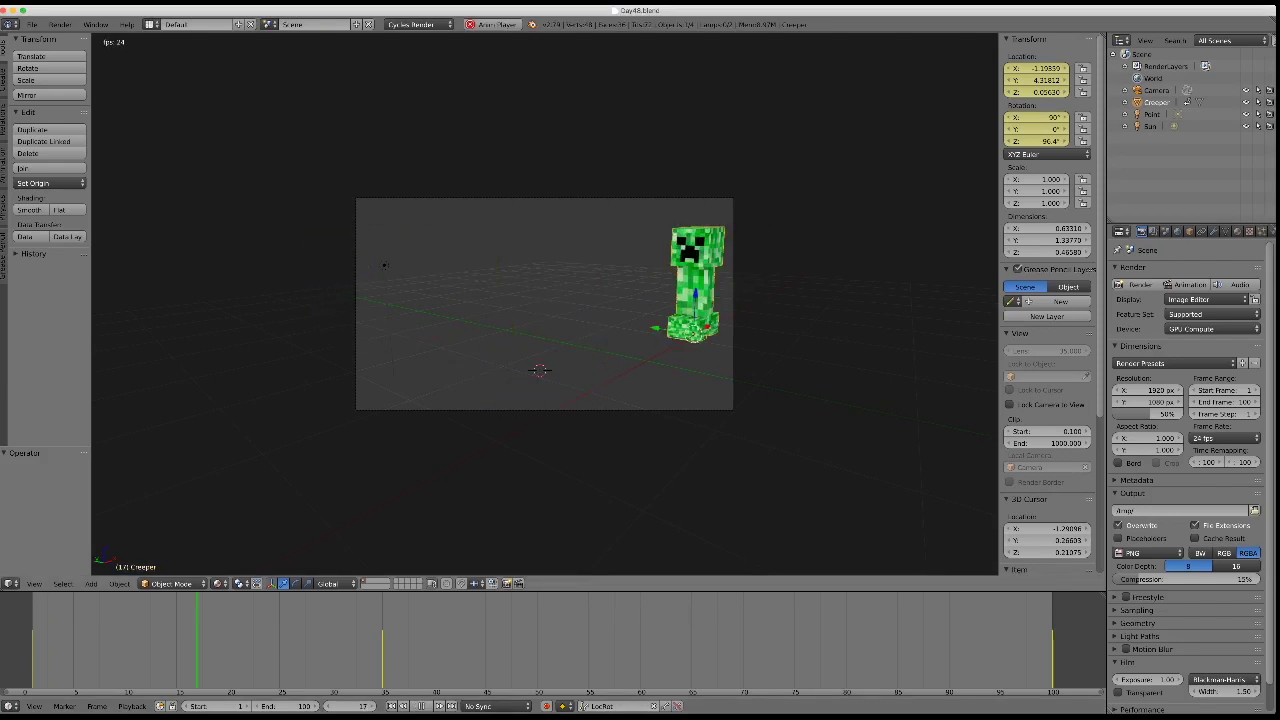
pyautogui.hotkey('alt', 'a')
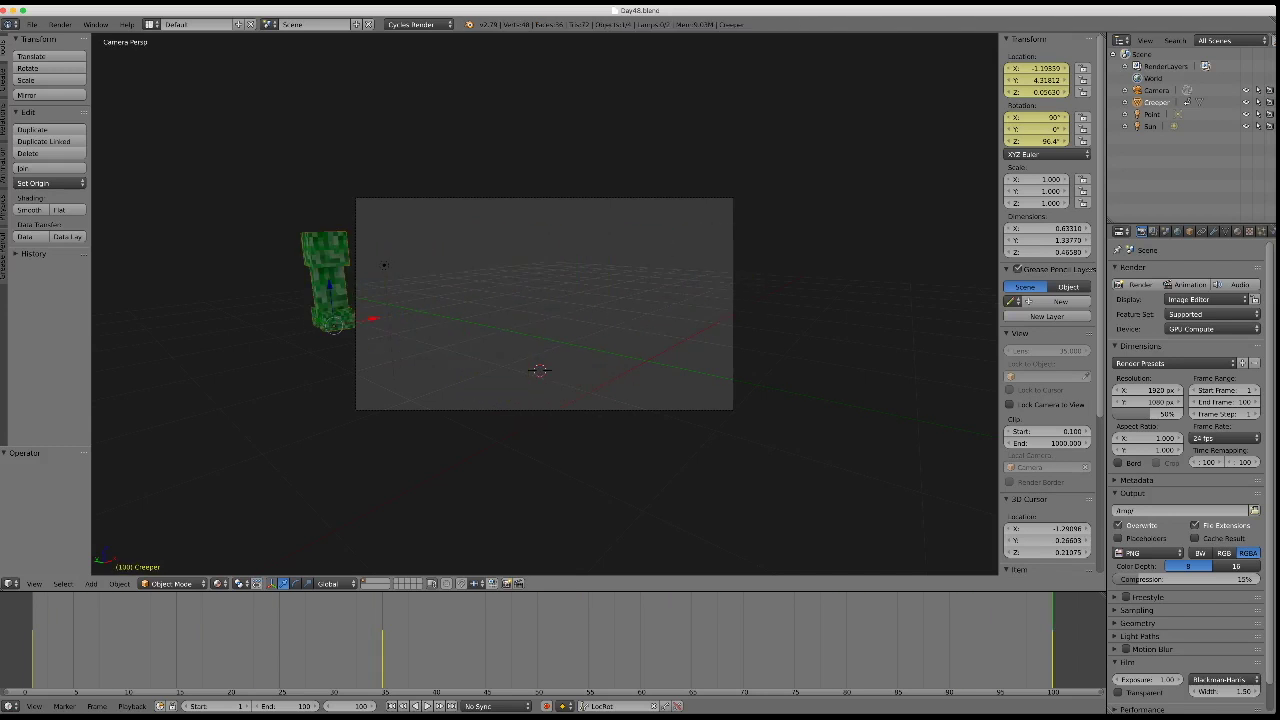
pyautogui.press('Down')
pyautogui.click(562, 706)
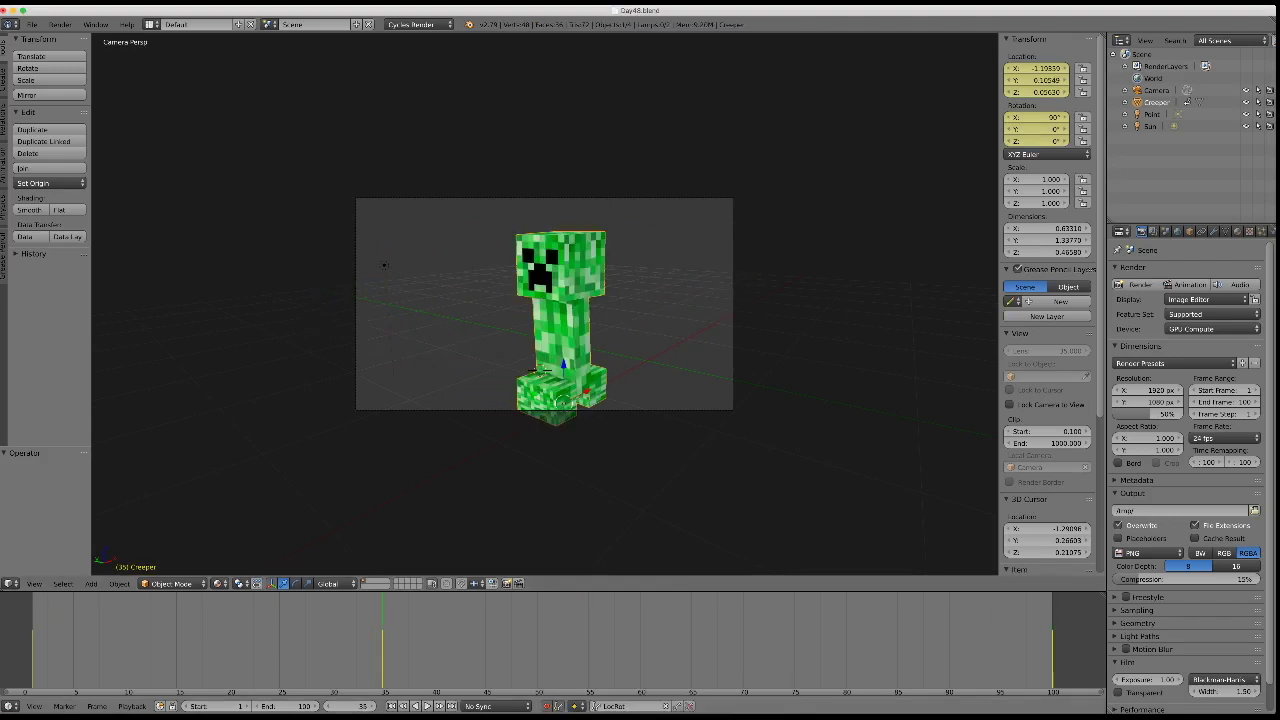
pyautogui.click(557, 706)
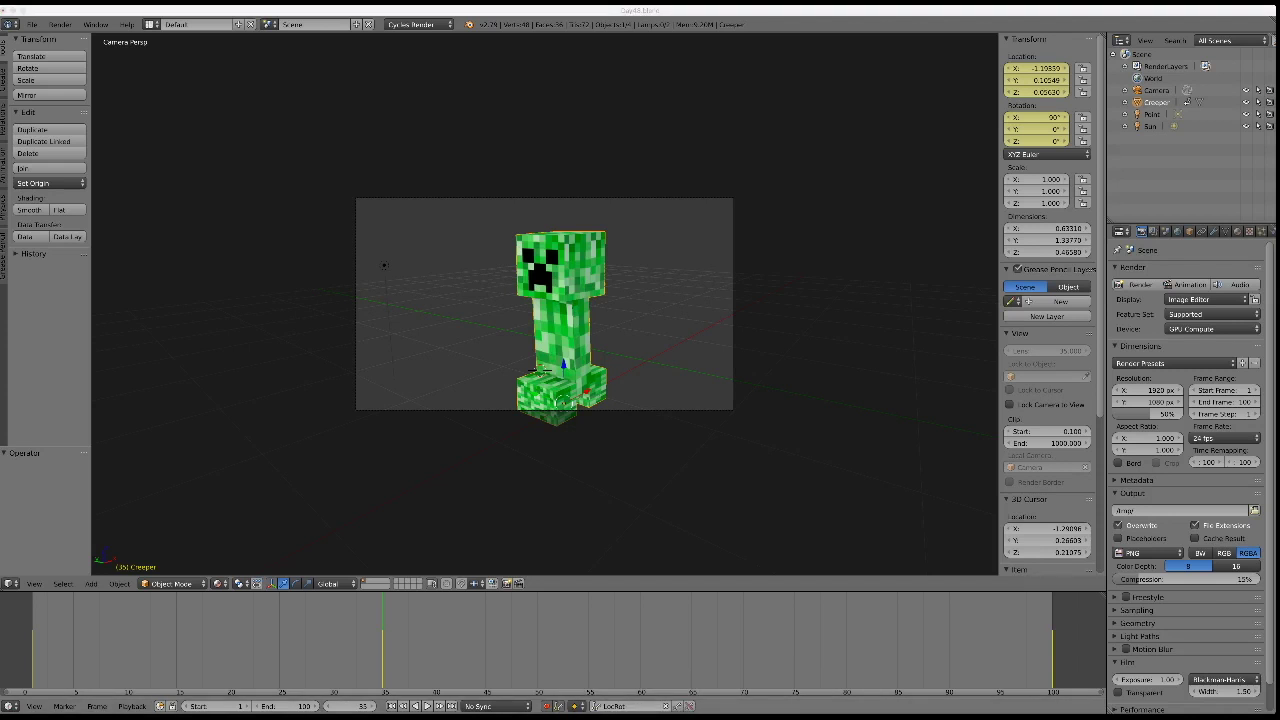
# At frame 26, rotate the creeper 23.5° around Z so the turn is auto-keyed.
pyautogui.click(290, 640)
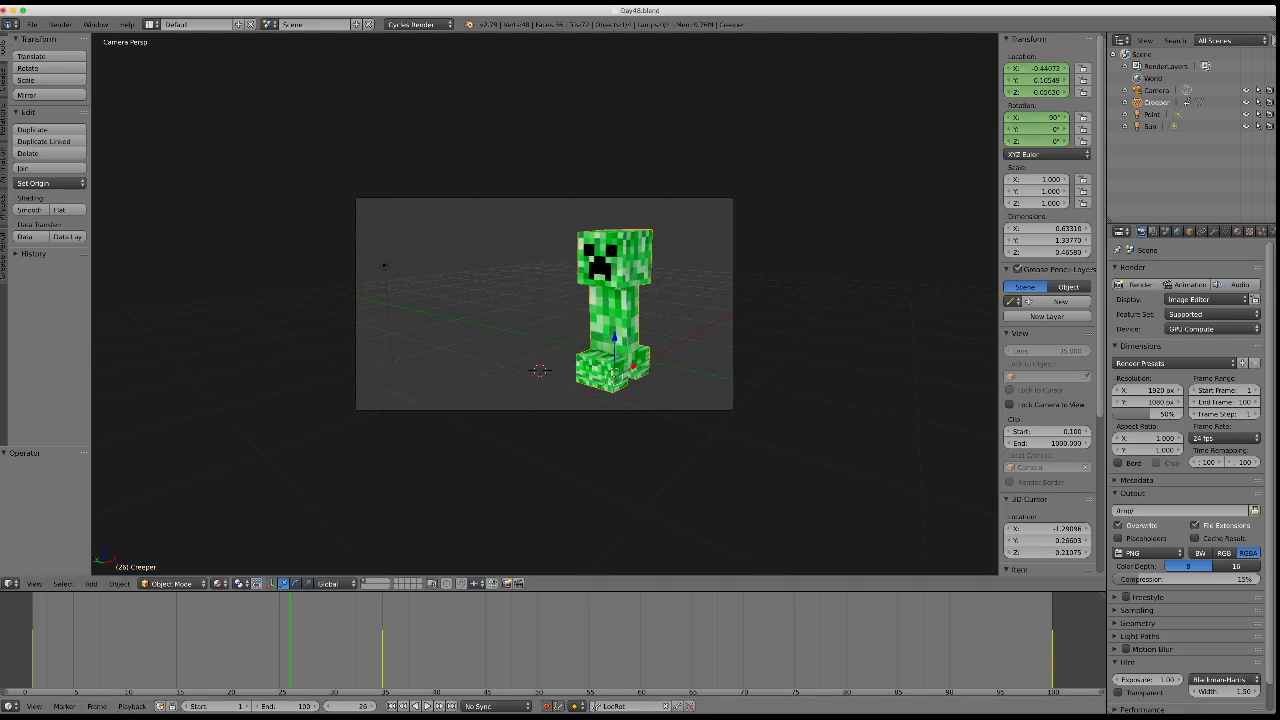
pyautogui.press('r')
pyautogui.press('z')
pyautogui.press('Return')
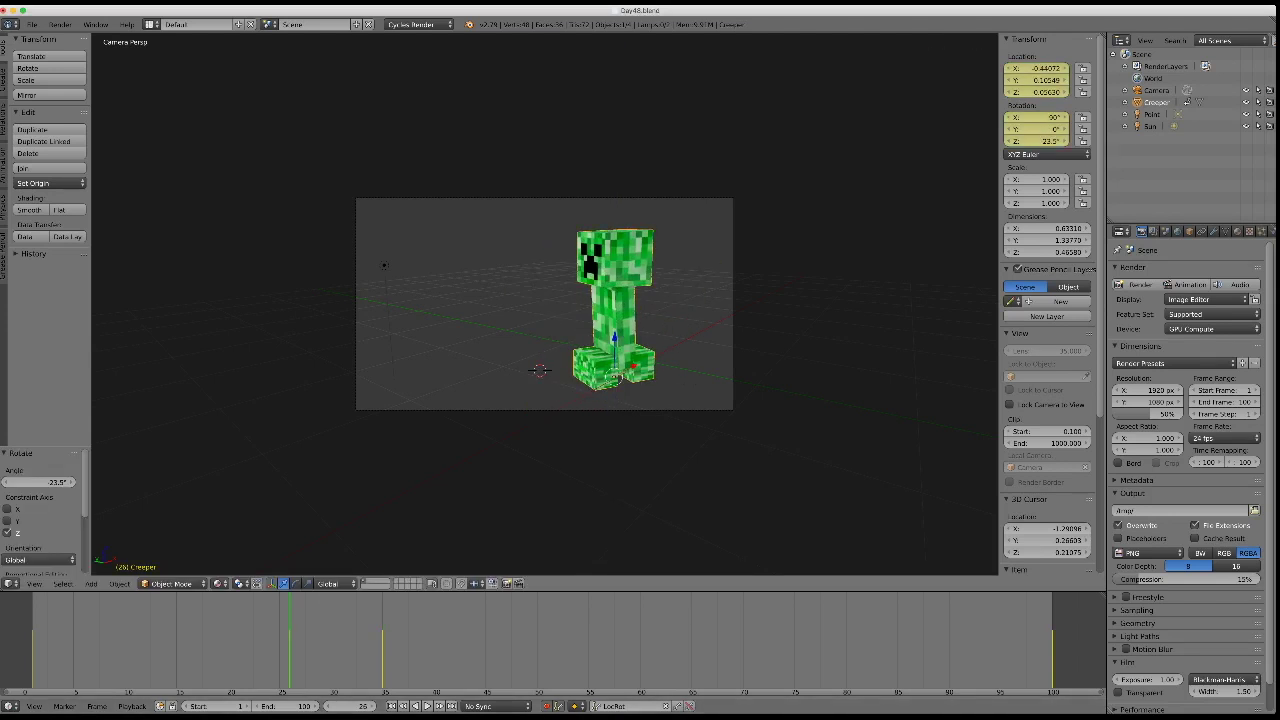
# Play the animation forward and in reverse to check the turn, ending at frame 59.
pyautogui.hotkey('shift', 'alt', 'a')
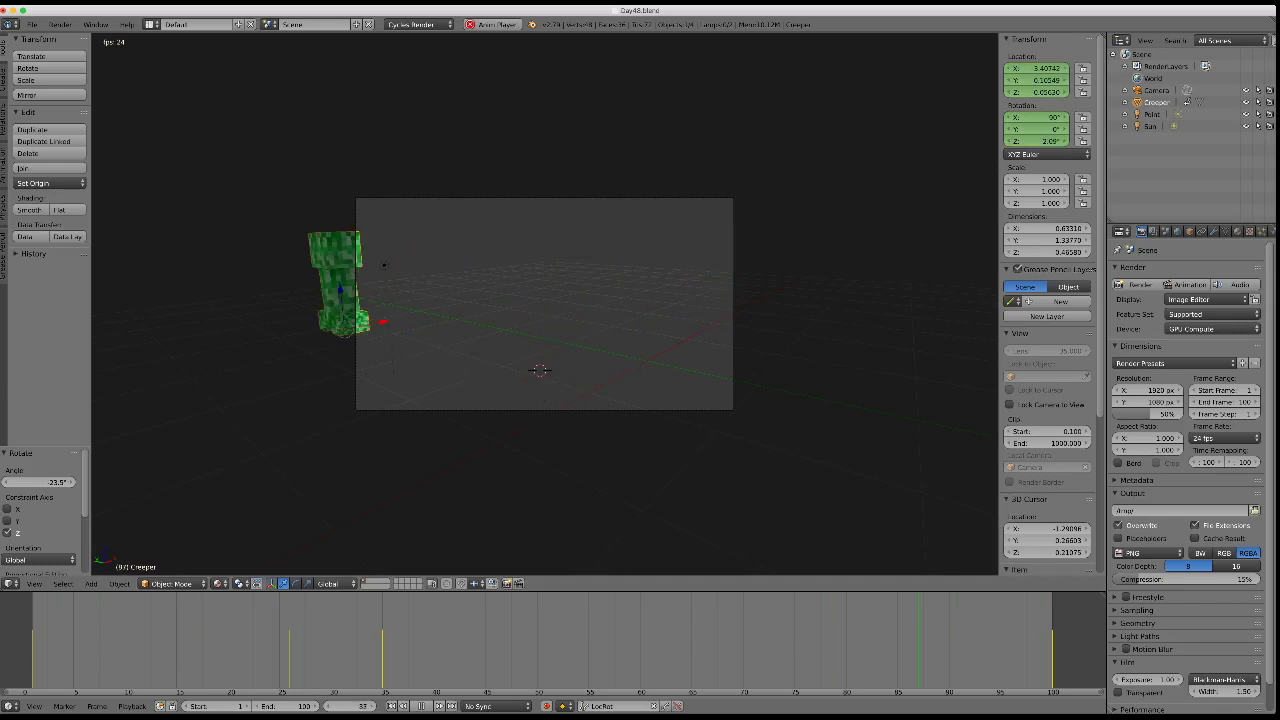
pyautogui.press('Escape')
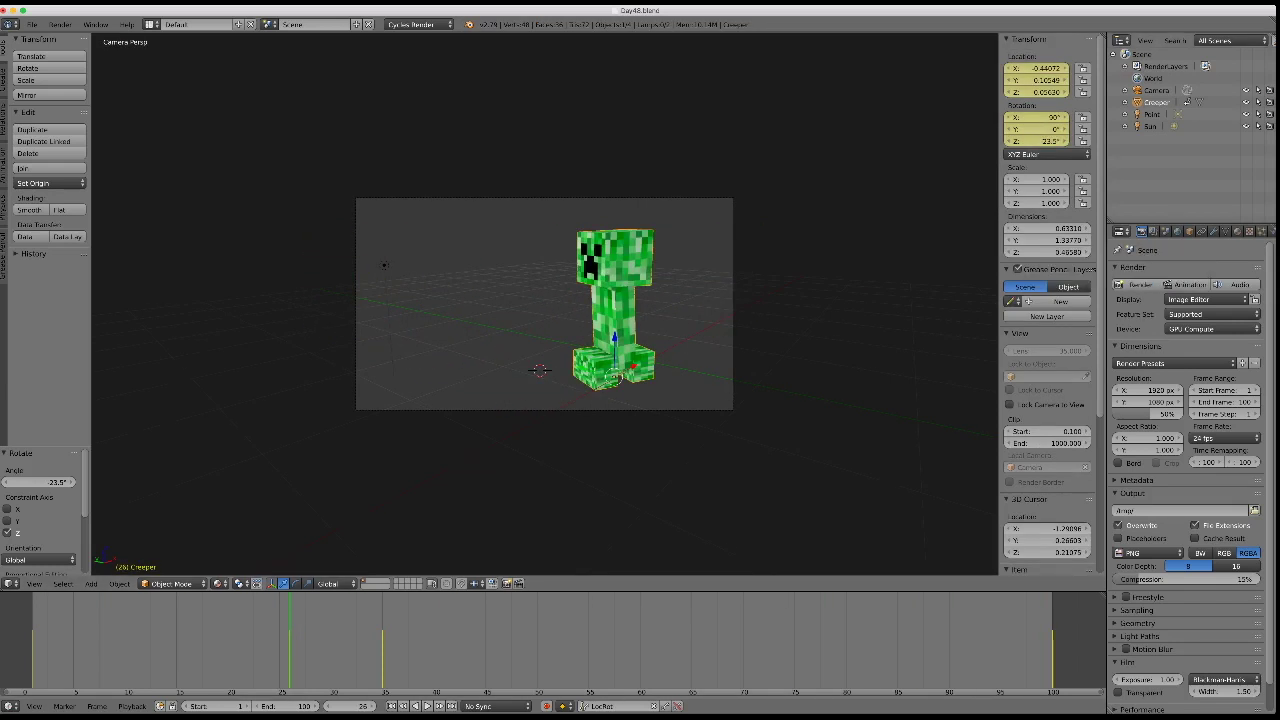
pyautogui.hotkey('alt', 'a')
pyautogui.press('Escape')
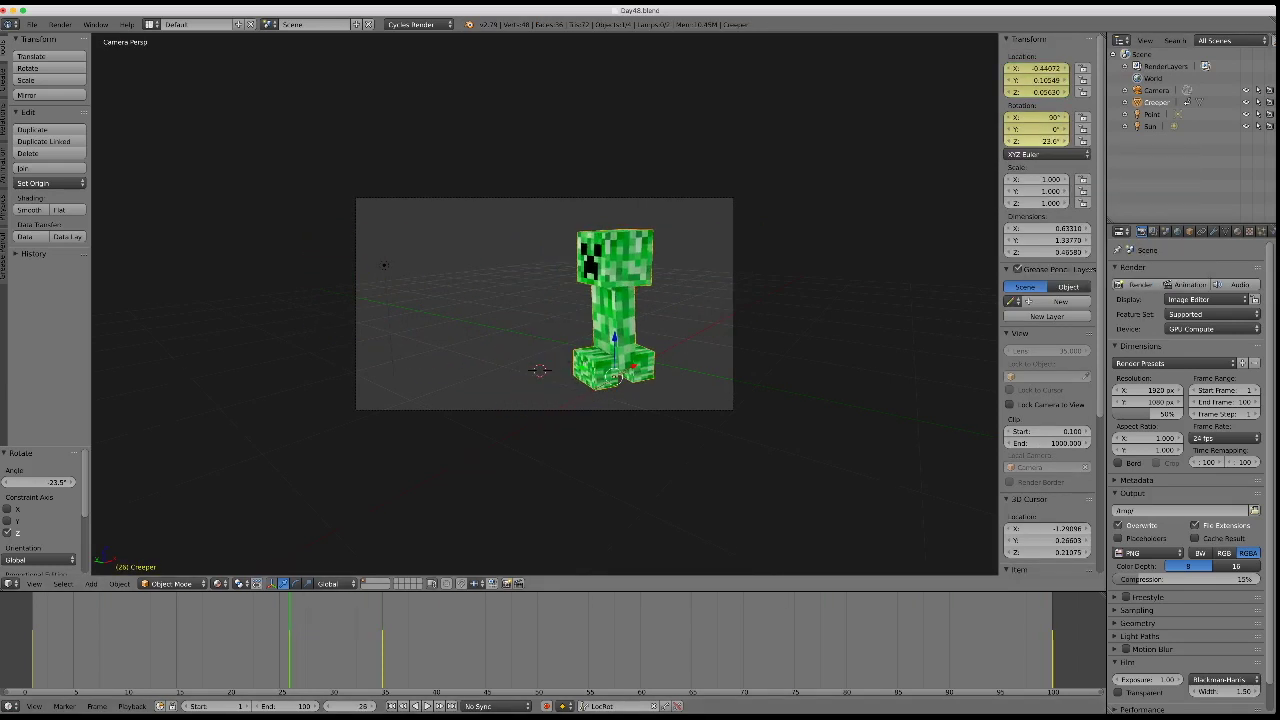
pyautogui.hotkey('shift', 'alt', 'a')
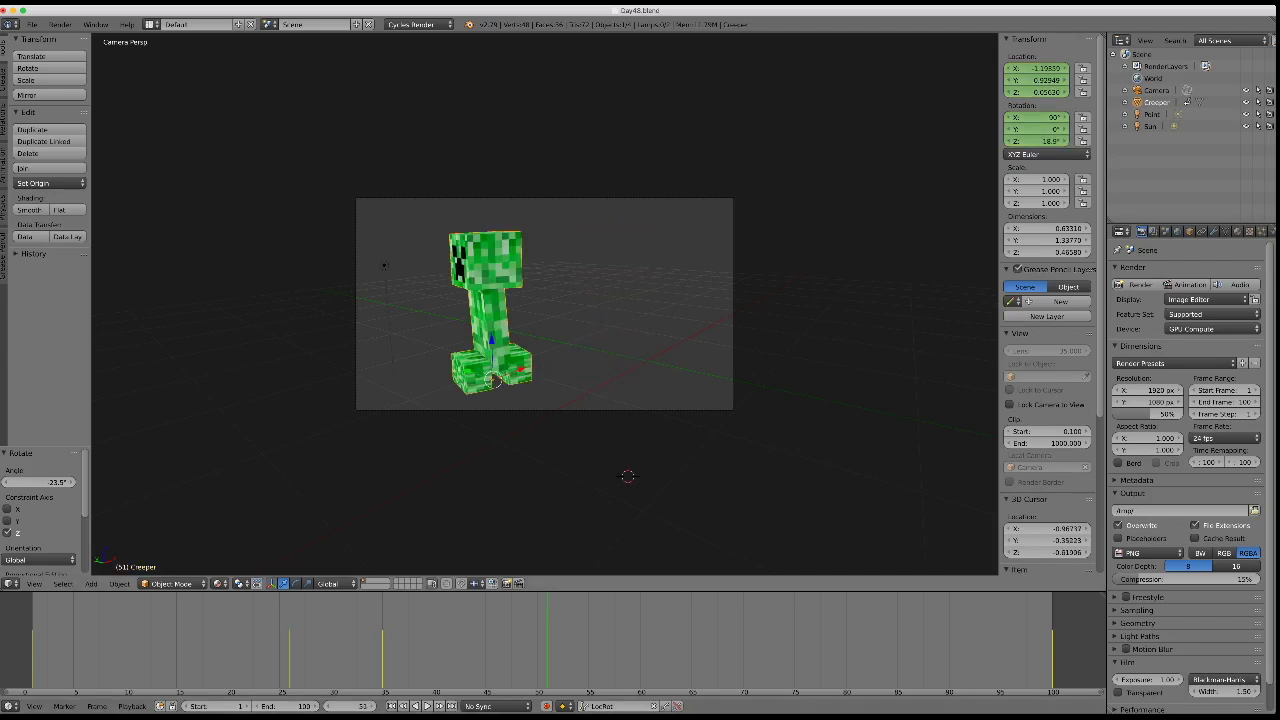
pyautogui.hotkey('alt', 'a')
pyautogui.hotkey('alt', 'a')
pyautogui.hotkey('alt', 'a')
# Drag the creeper's Z rotation back toward 0° and insert a rotation keyframe.
pyautogui.rightClick(1040, 140)
pyautogui.click(1040, 136)
pyautogui.rightClick(1040, 141)
pyautogui.click(1040, 151)
pyautogui.moveTo(1040, 141); pyautogui.dragTo(1000, 141)
pyautogui.hotkey('alt', 'a')
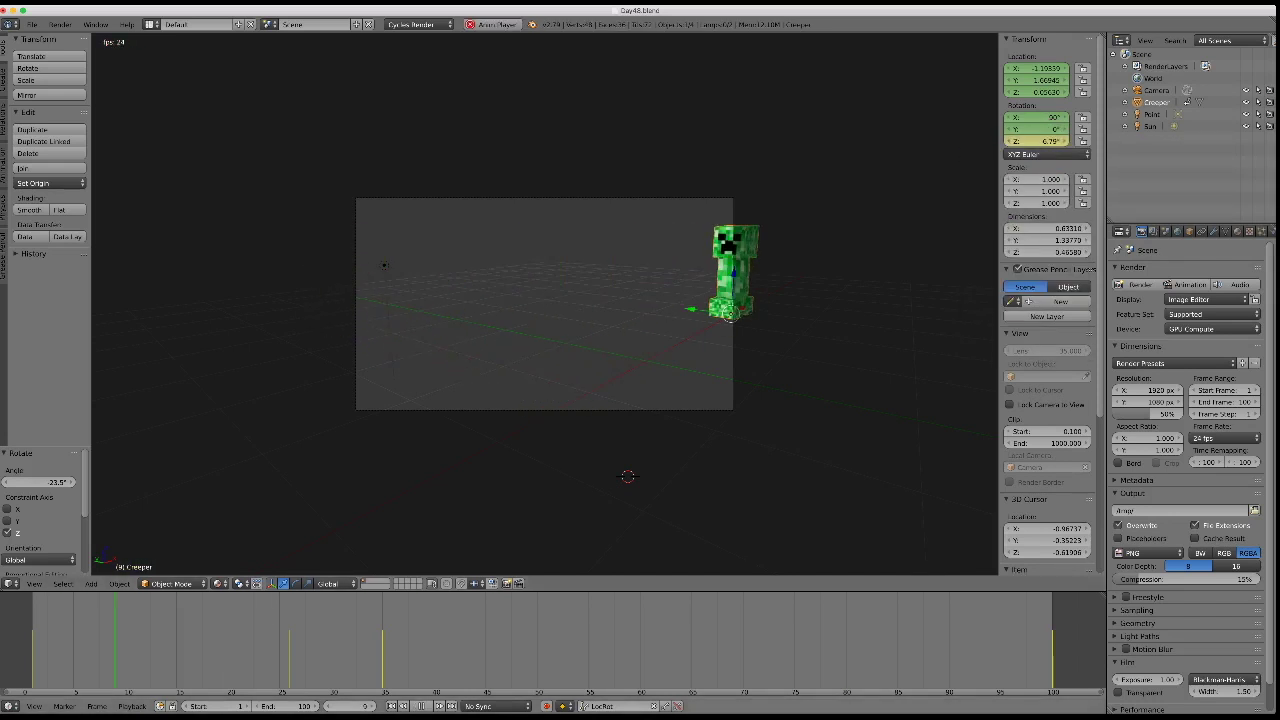
pyautogui.press('Escape')
pyautogui.moveTo(1040, 141); pyautogui.dragTo(1010, 141)
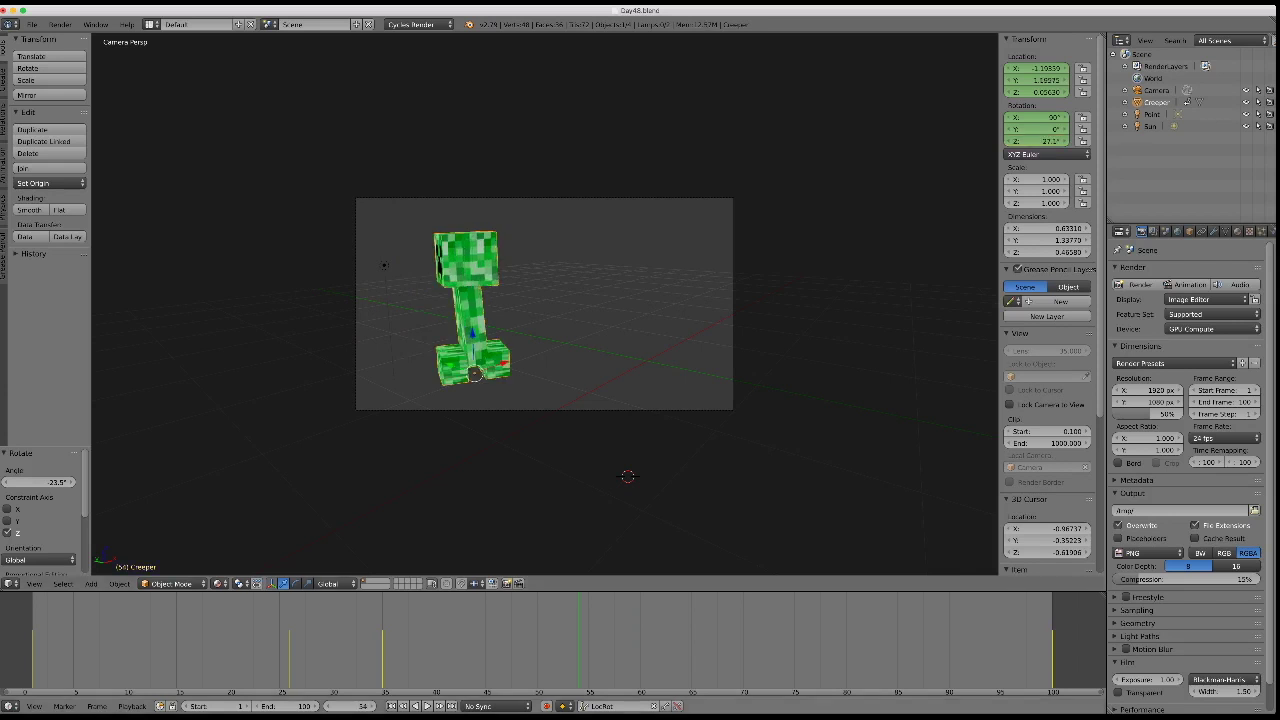
pyautogui.rightClick(1040, 141)
pyautogui.click(1040, 137)
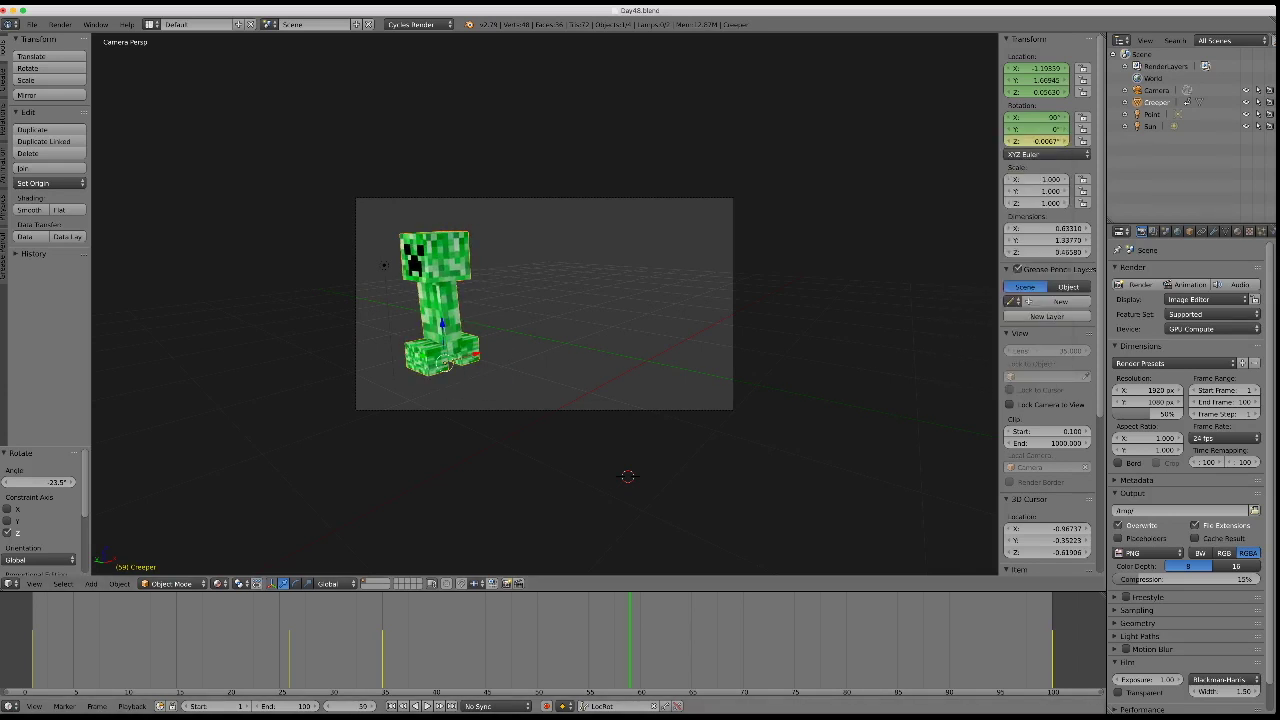
# Check playback, fine-tune the Z rotation toward the camera at frame 58, re-key it, and replay.
pyautogui.hotkey('alt', 'a')
pyautogui.press('Escape')
pyautogui.moveTo(1040, 141); pyautogui.dragTo(1025, 141)
pyautogui.rightClick(1040, 141)
pyautogui.click(1040, 141)
pyautogui.hotkey('alt', 'a')
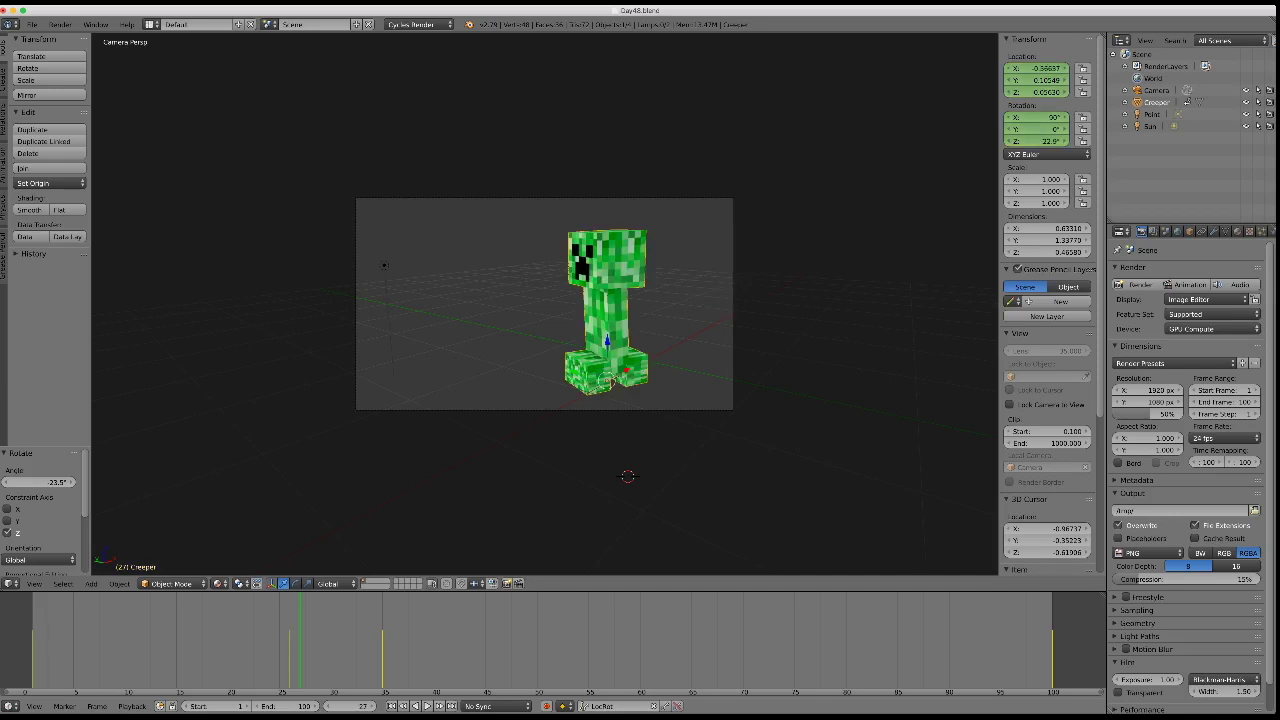
pyautogui.click(64, 706)
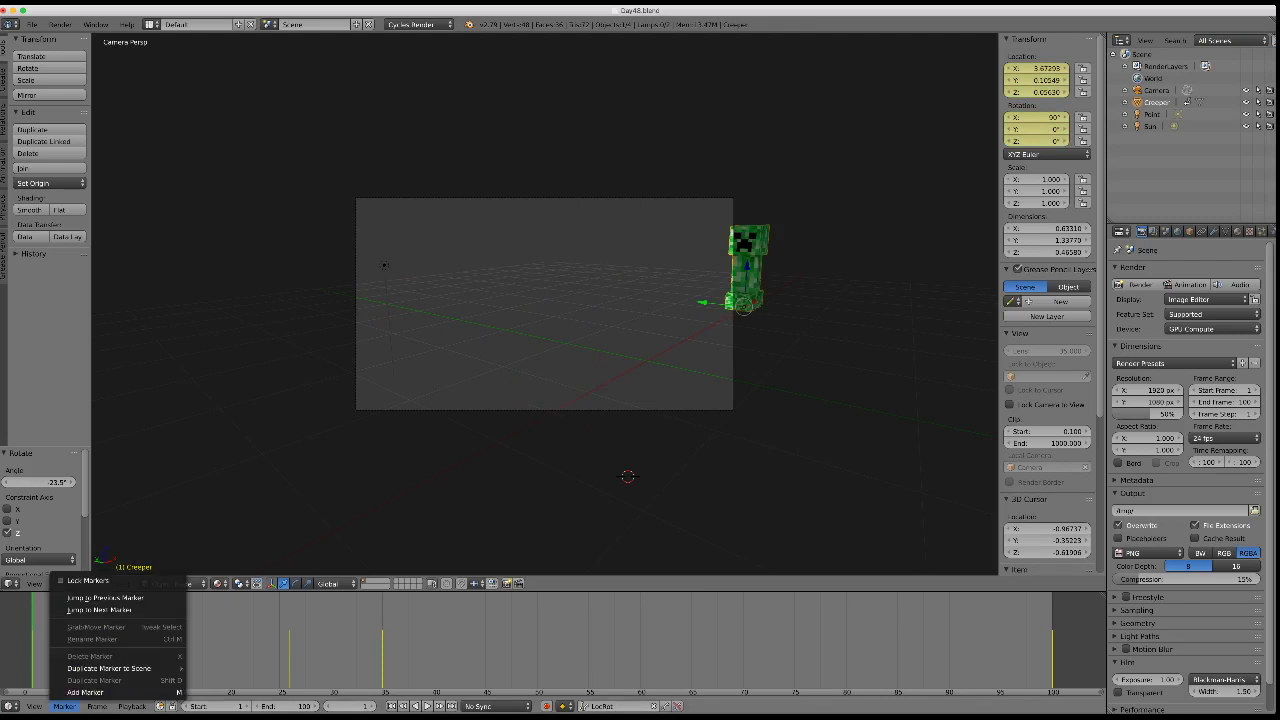
# Add a marker at frame 1 named 'Creeper Start'.
pyautogui.click(90, 690)
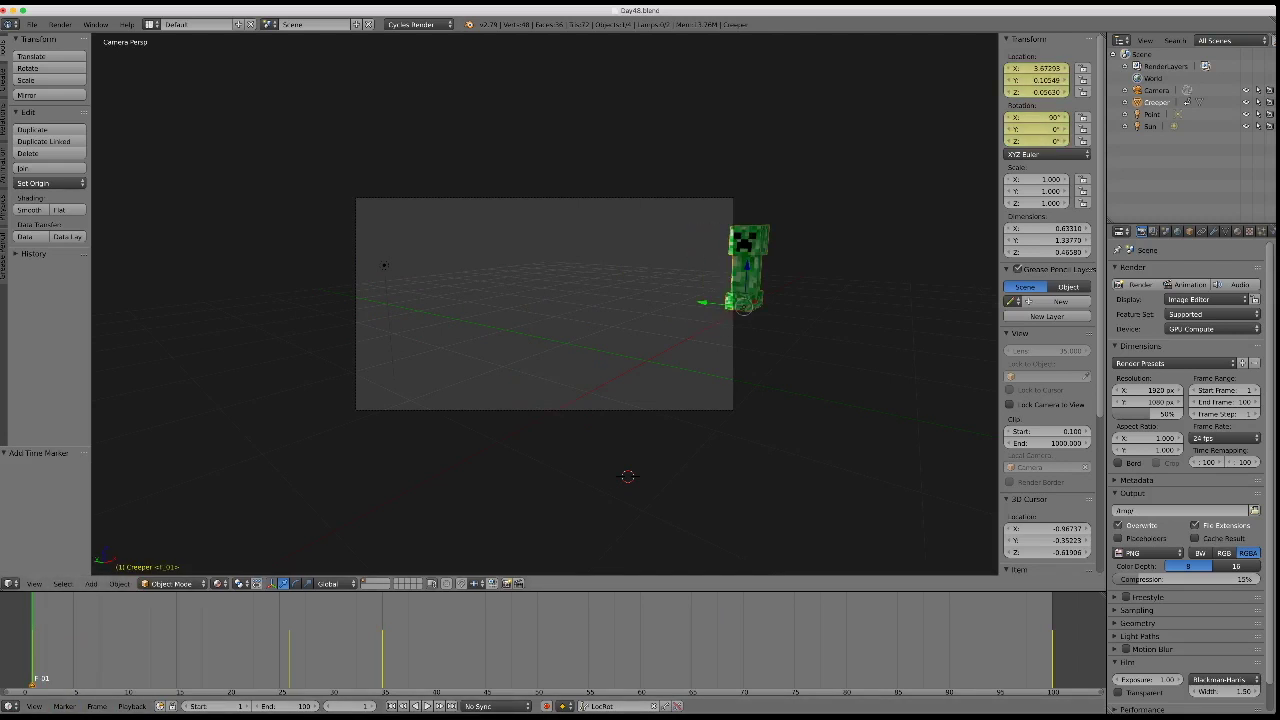
pyautogui.hotkey('ctrl', 'm')
pyautogui.write('Creeper Start')
pyautogui.press('Return')
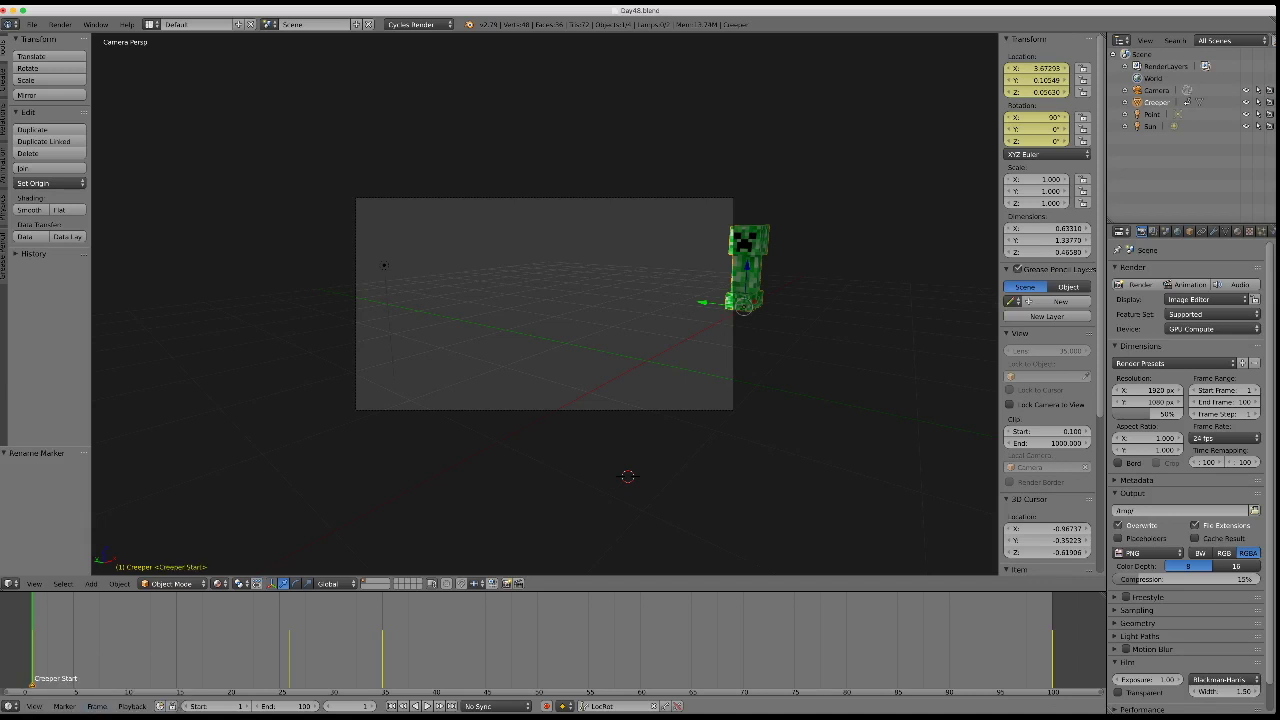
# Rename a marker to 'Creeper End', then cancel an accidental rename back at frame 1.
pyautogui.click(630, 640)
pyautogui.hotkey('ctrl', 'm')
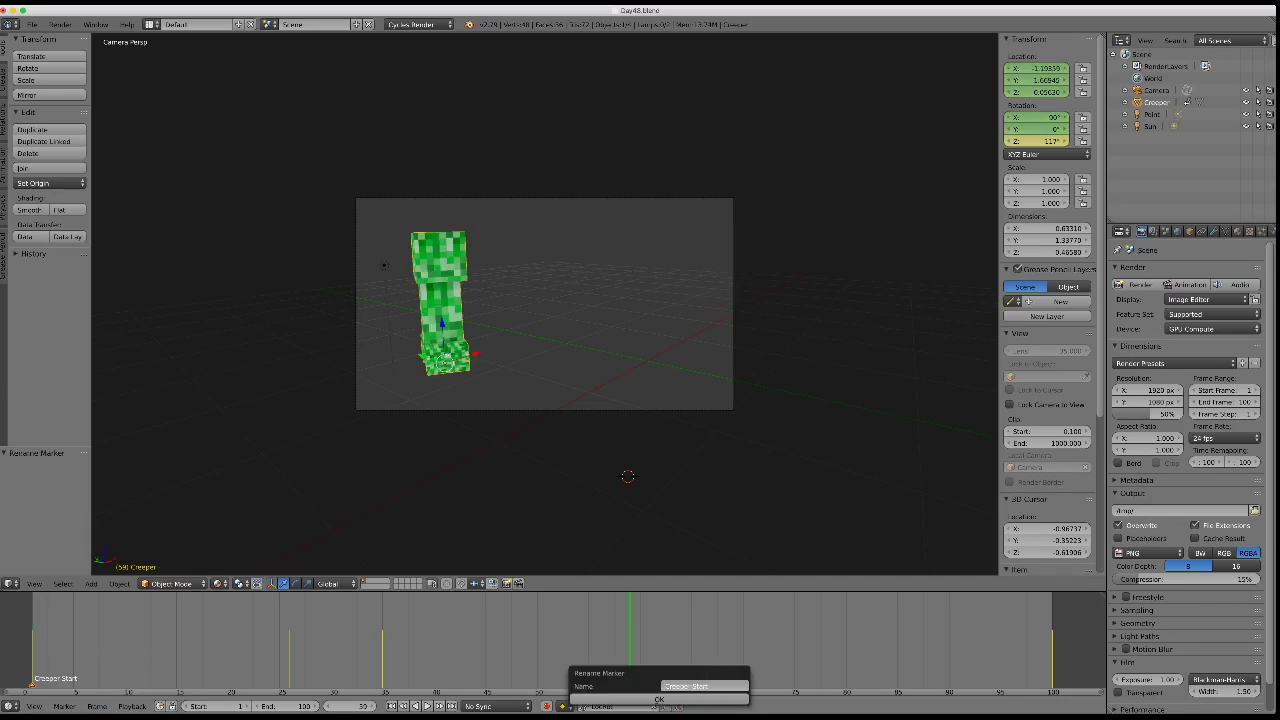
pyautogui.write('Creeper End')
pyautogui.press('Return')
pyautogui.hotkey('shift', 'Left')
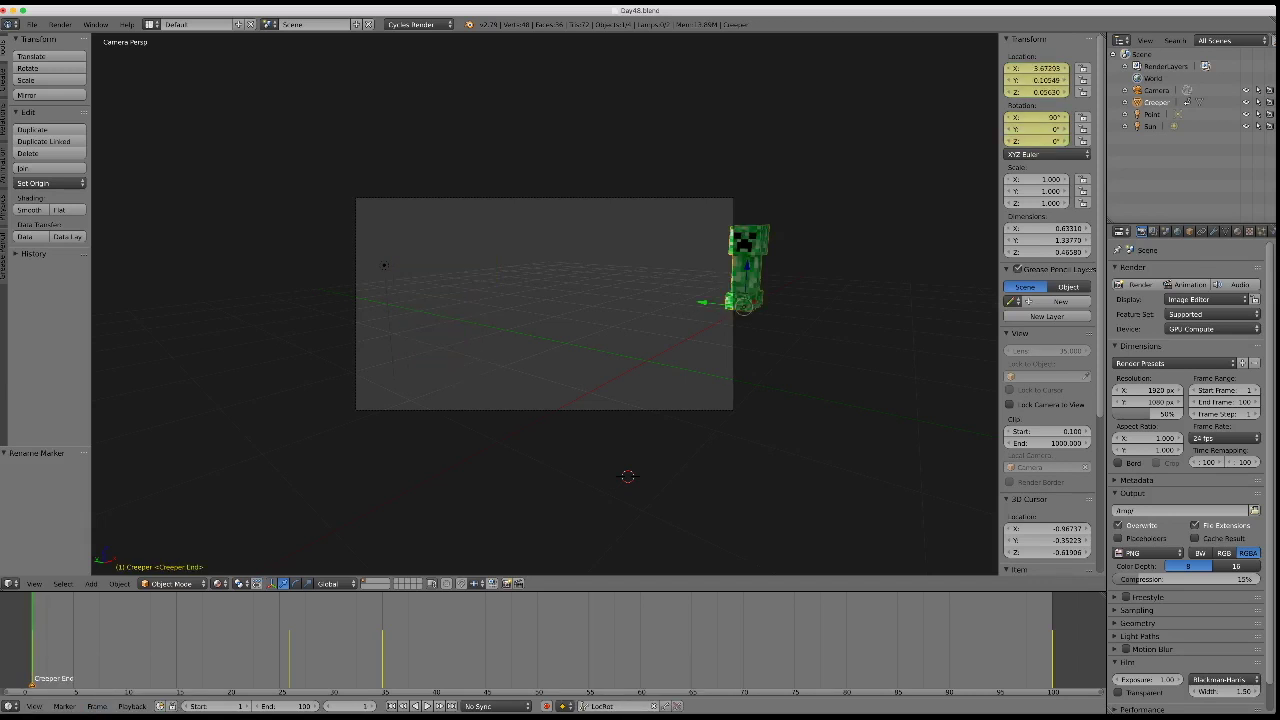
pyautogui.hotkey('ctrl', 'm')
pyautogui.press('Escape')
# Add a marker at frame 59 named 'Creeper Turn'.
pyautogui.press('Up')
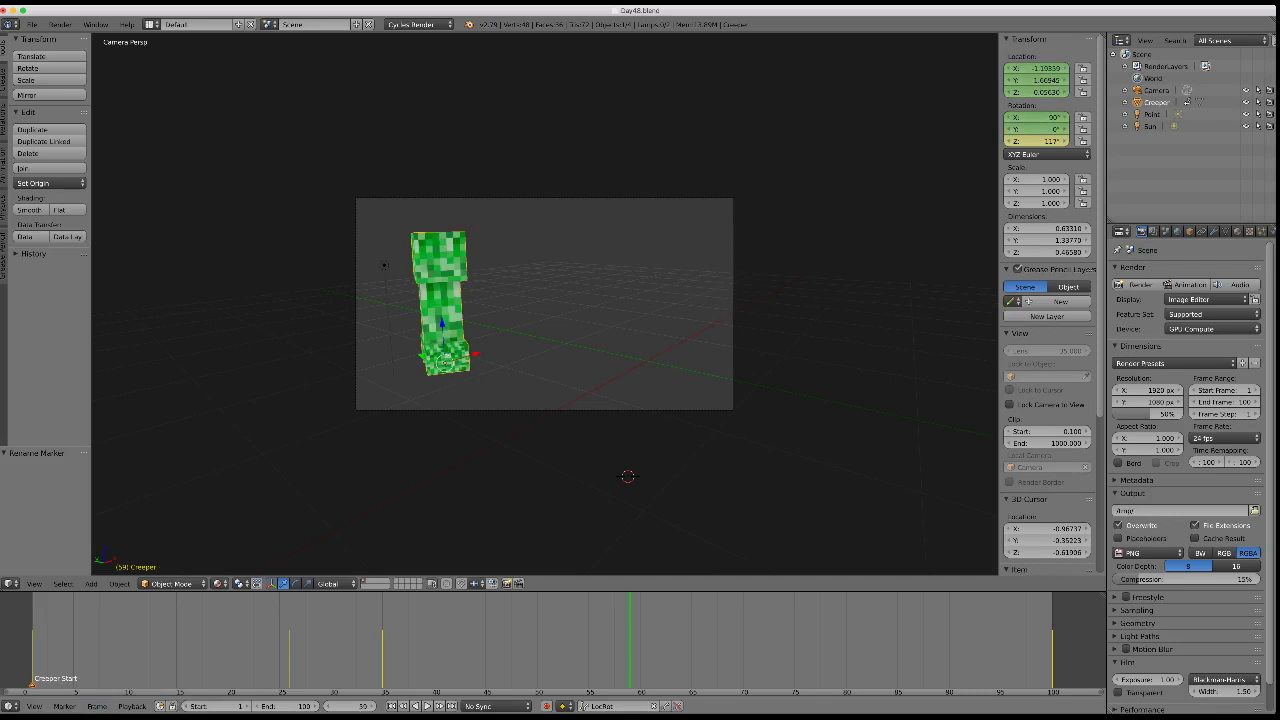
pyautogui.press('m')
pyautogui.hotkey('ctrl', 'm')
pyautogui.write('Creeper Turn')
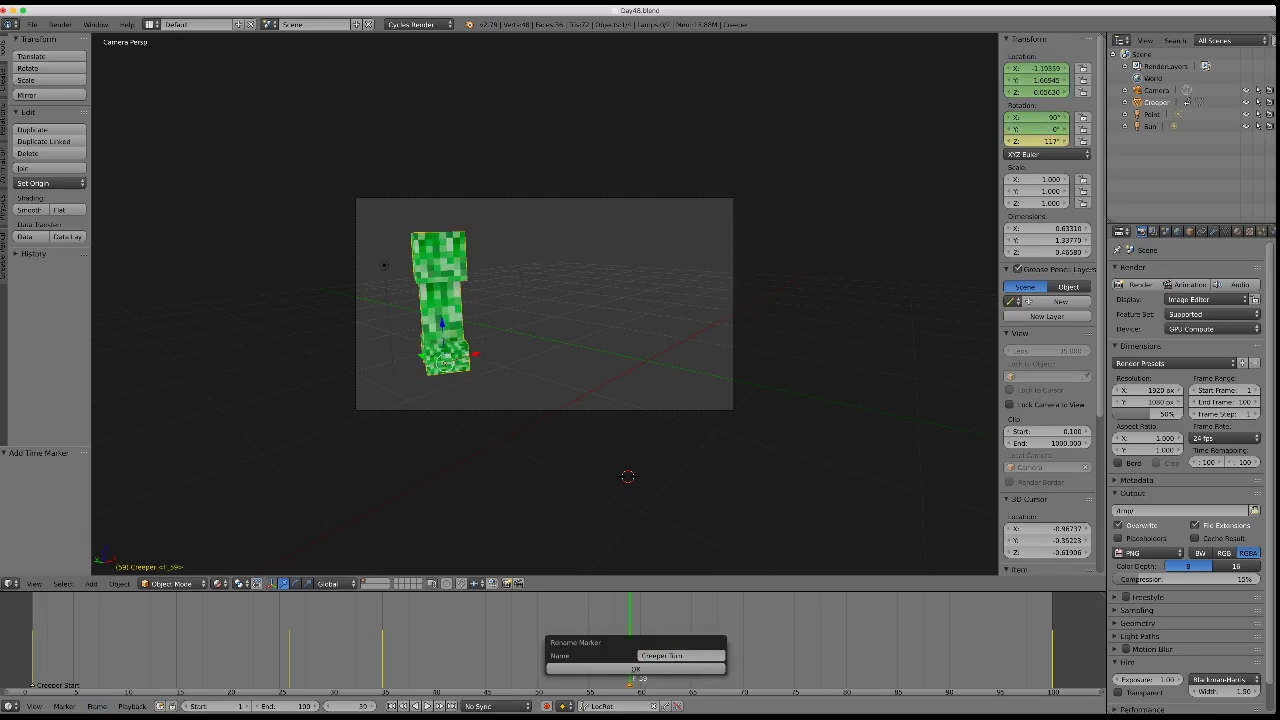
pyautogui.press('Return')
# Add a marker at frame 100 named 'Creeper End'.
pyautogui.press('Up')
pyautogui.press('m')
pyautogui.hotkey('ctrl', 'm')
pyautogui.write('Creep')
pyautogui.press('Return')
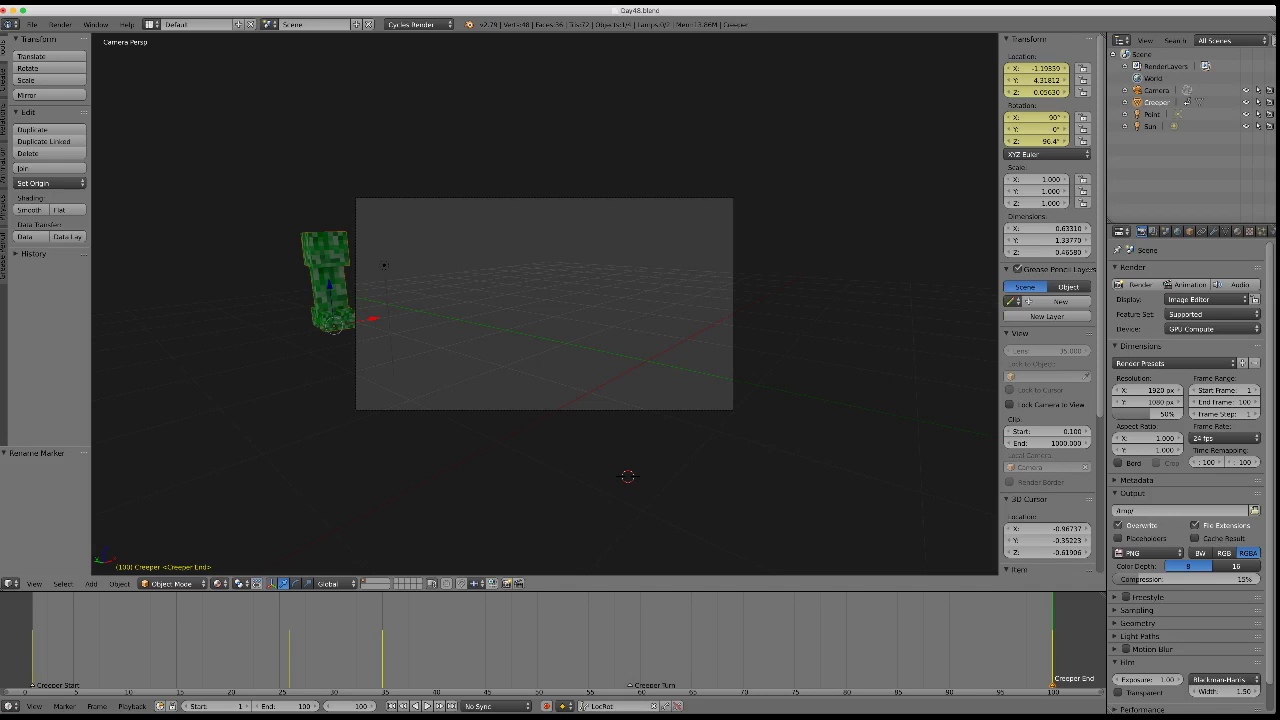
# In free perspective, add a test cube, move it along one axis, then delete it.
pyautogui.press('KP_0')
pyautogui.hotkey('shift', 'a')
pyautogui.click(586, 360)
pyautogui.press('g')
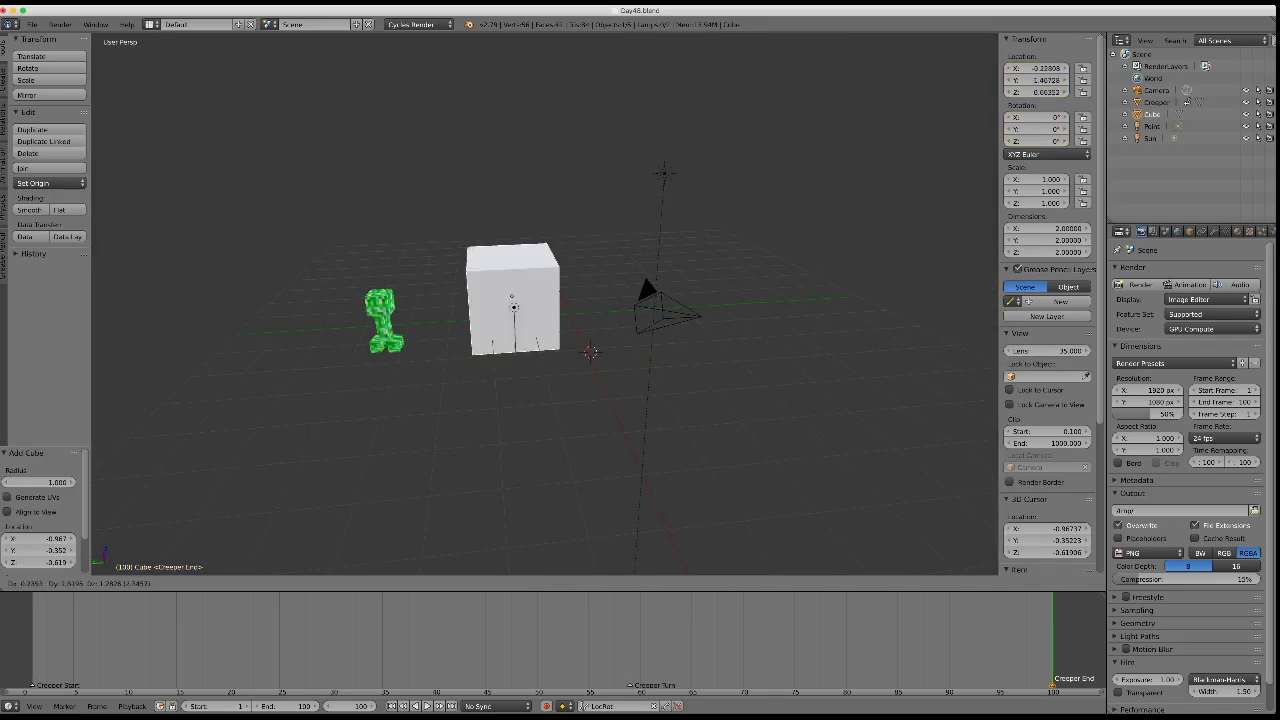
pyautogui.press('y')
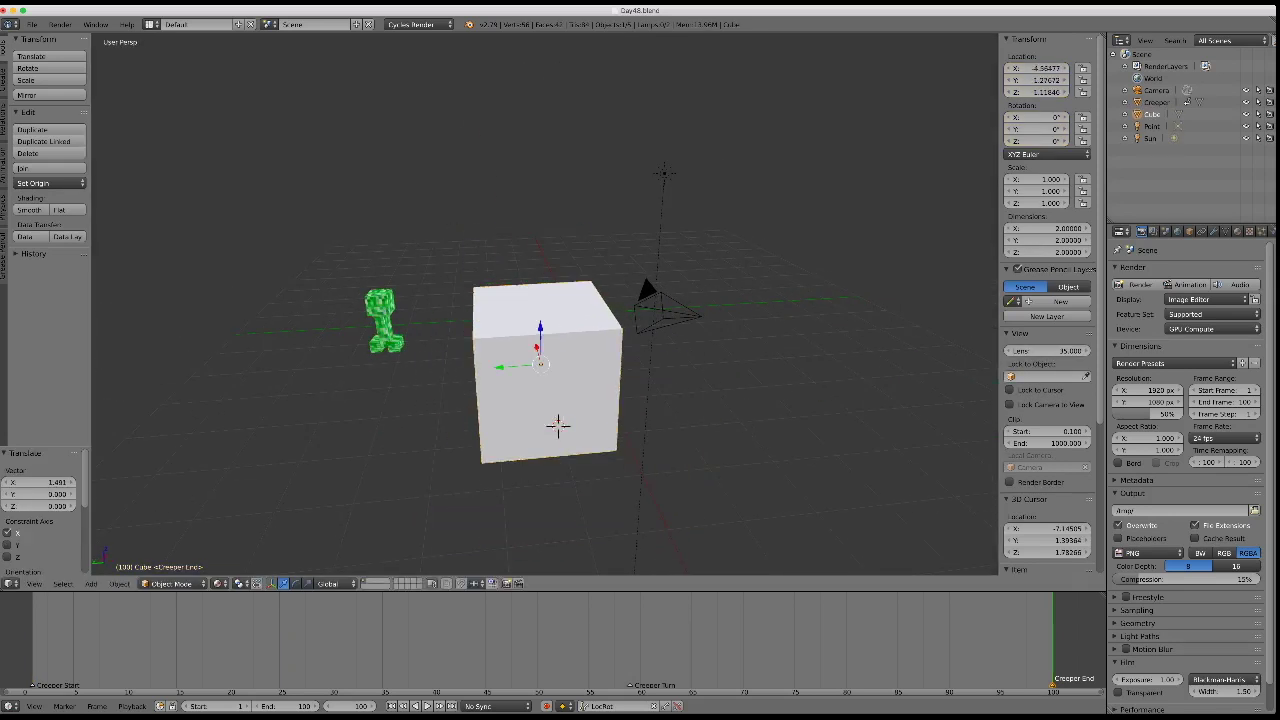
pyautogui.press('x')
pyautogui.click(558, 425)
pyautogui.press('x')
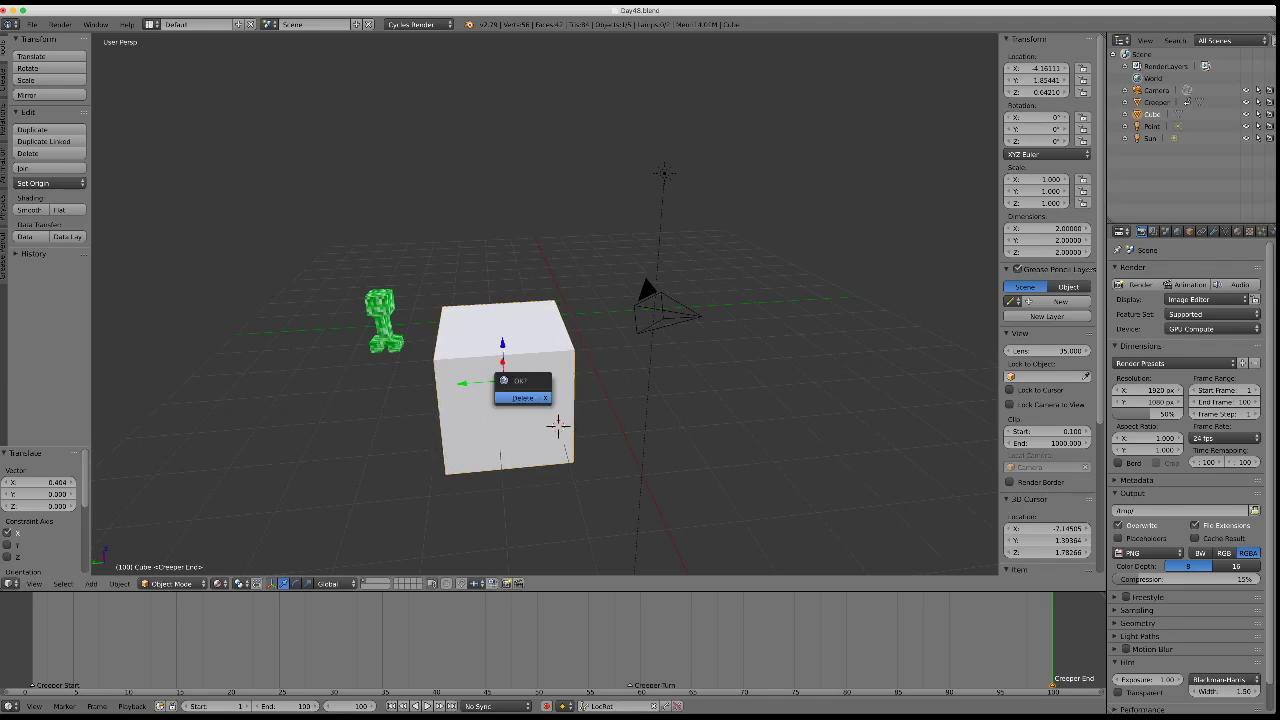
pyautogui.press('Return')
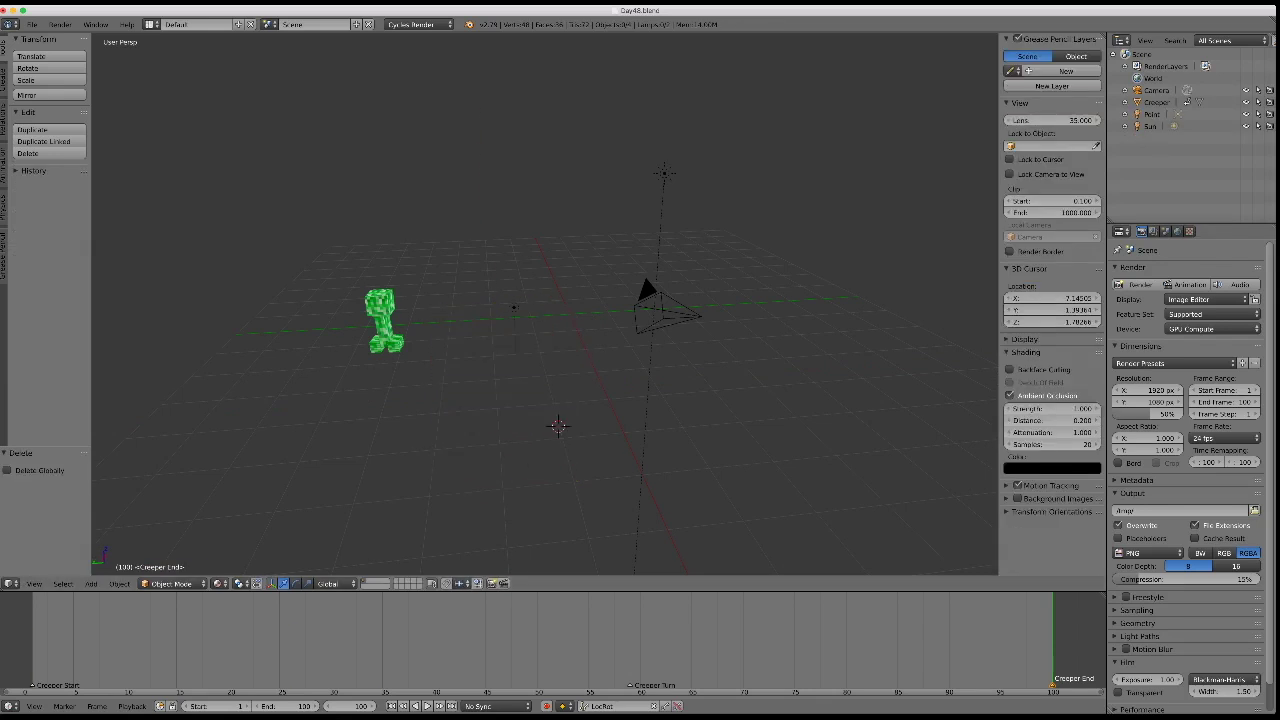
# Split the 3D view and turn the upper area into a Dope Sheet.
pyautogui.moveTo(996, 37); pyautogui.dragTo(996, 292)
pyautogui.click(10, 292)
pyautogui.click(36, 352)
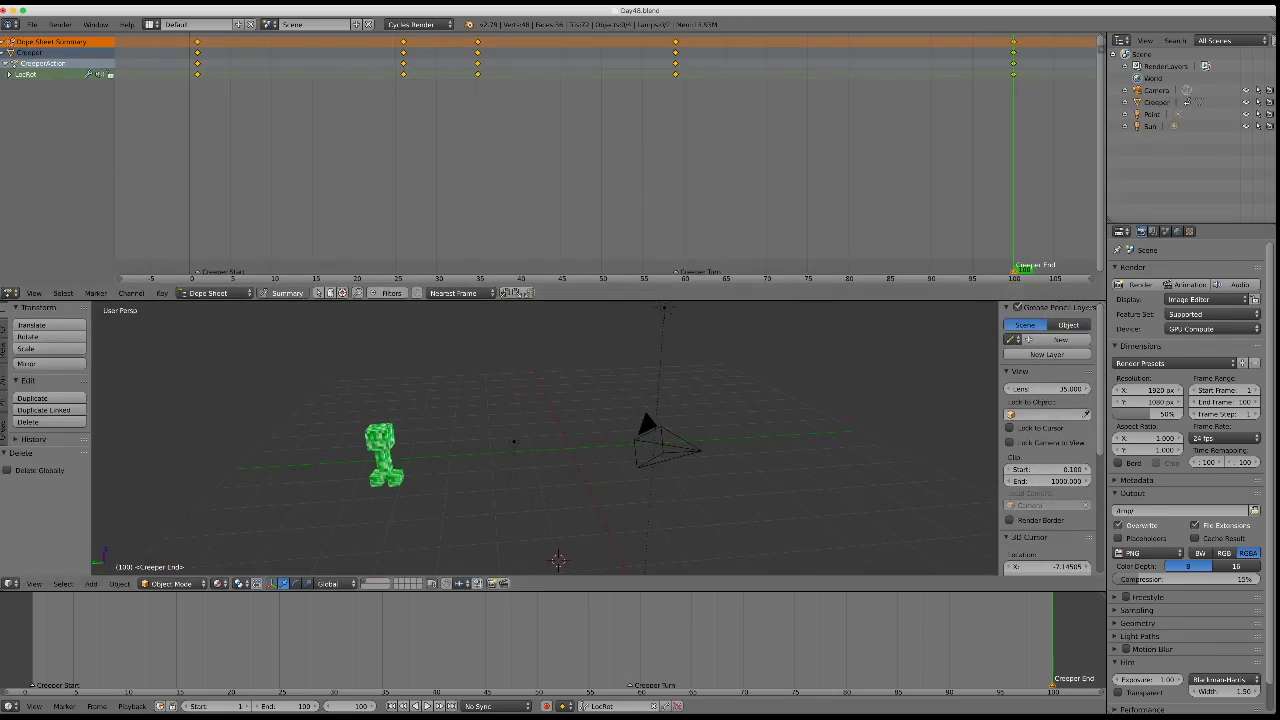
# Shrink the dope sheet, scrub the poses, and expand LocRot into separate location and rotation rows.
pyautogui.moveTo(500, 298); pyautogui.dragTo(500, 196)
pyautogui.moveTo(994, 110); pyautogui.dragTo(525, 110)
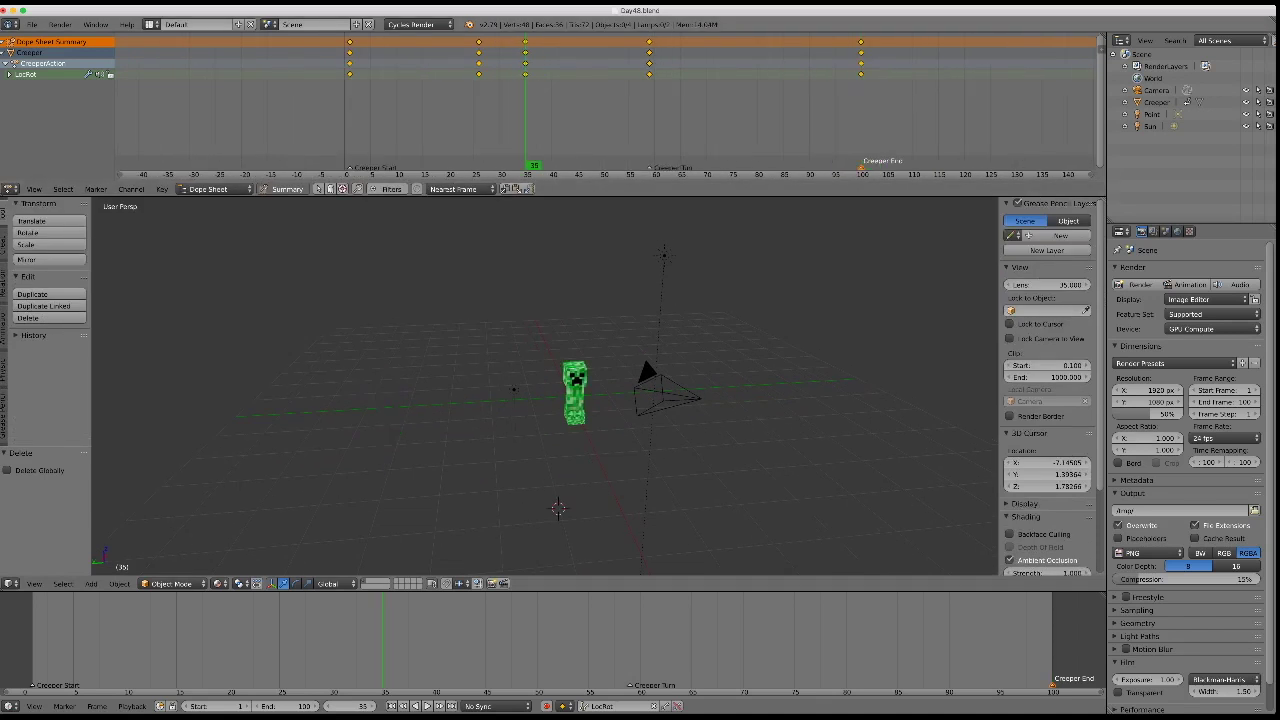
pyautogui.moveTo(525, 110)
pyautogui.mouseDown()
pyautogui.moveTo(650, 110)
pyautogui.moveTo(354, 110)
pyautogui.moveTo(479, 110)
pyautogui.mouseUp()
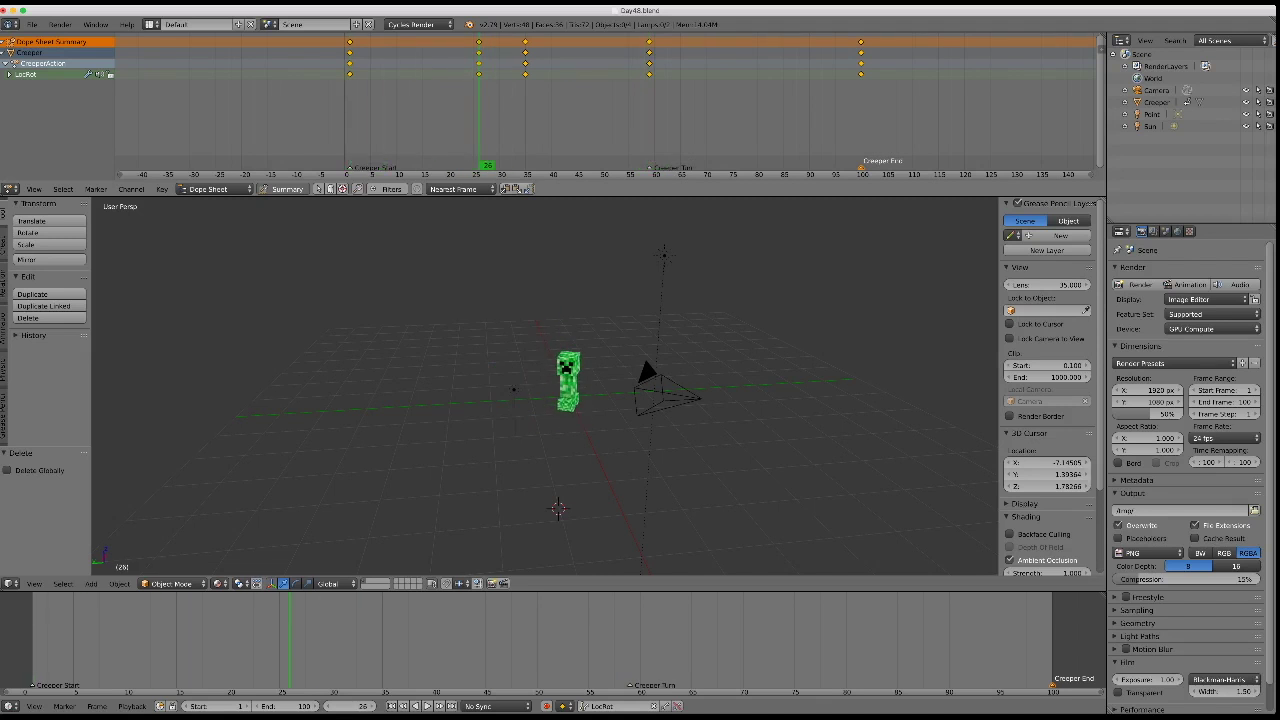
pyautogui.click(9, 74)
pyautogui.moveTo(479, 110)
pyautogui.mouseDown()
pyautogui.moveTo(354, 110)
pyautogui.moveTo(408, 110)
pyautogui.moveTo(381, 110)
pyautogui.mouseUp()
pyautogui.press('a')
pyautogui.press('a')
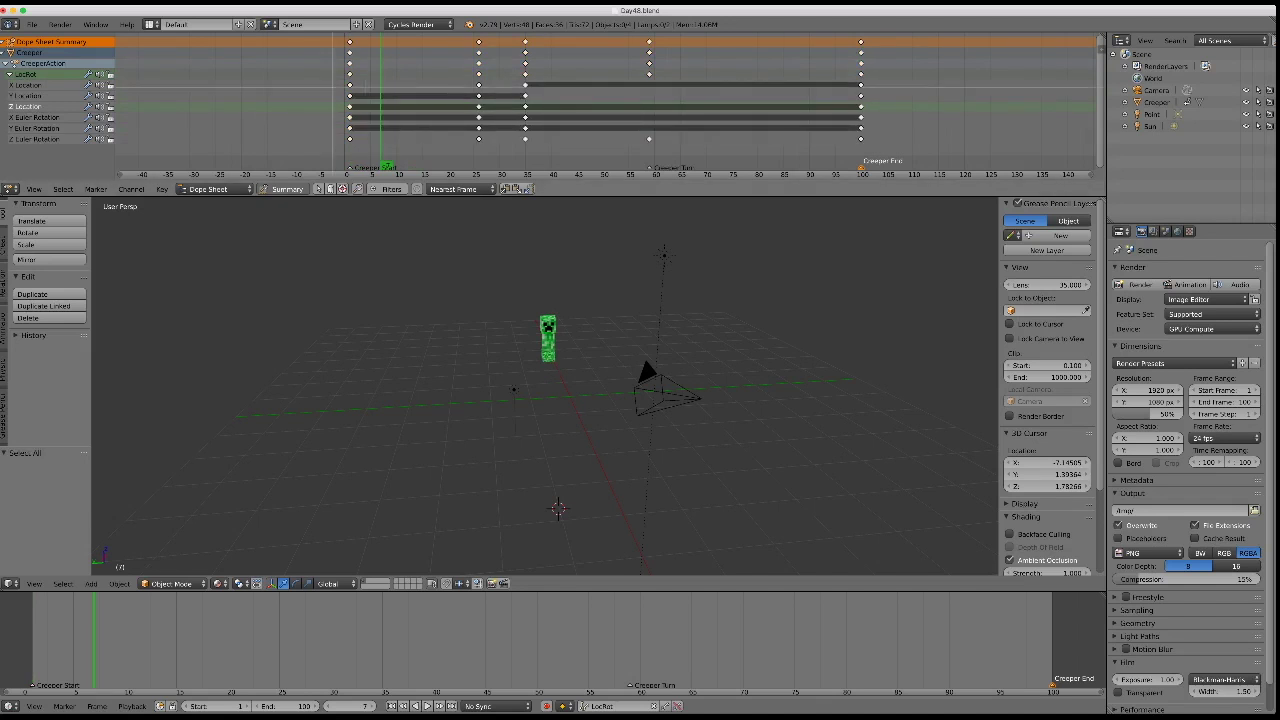
# Box-select keys across several channel rows, check poses at other frames, then deselect all.
pyautogui.moveTo(332, 95); pyautogui.dragTo(536, 122)
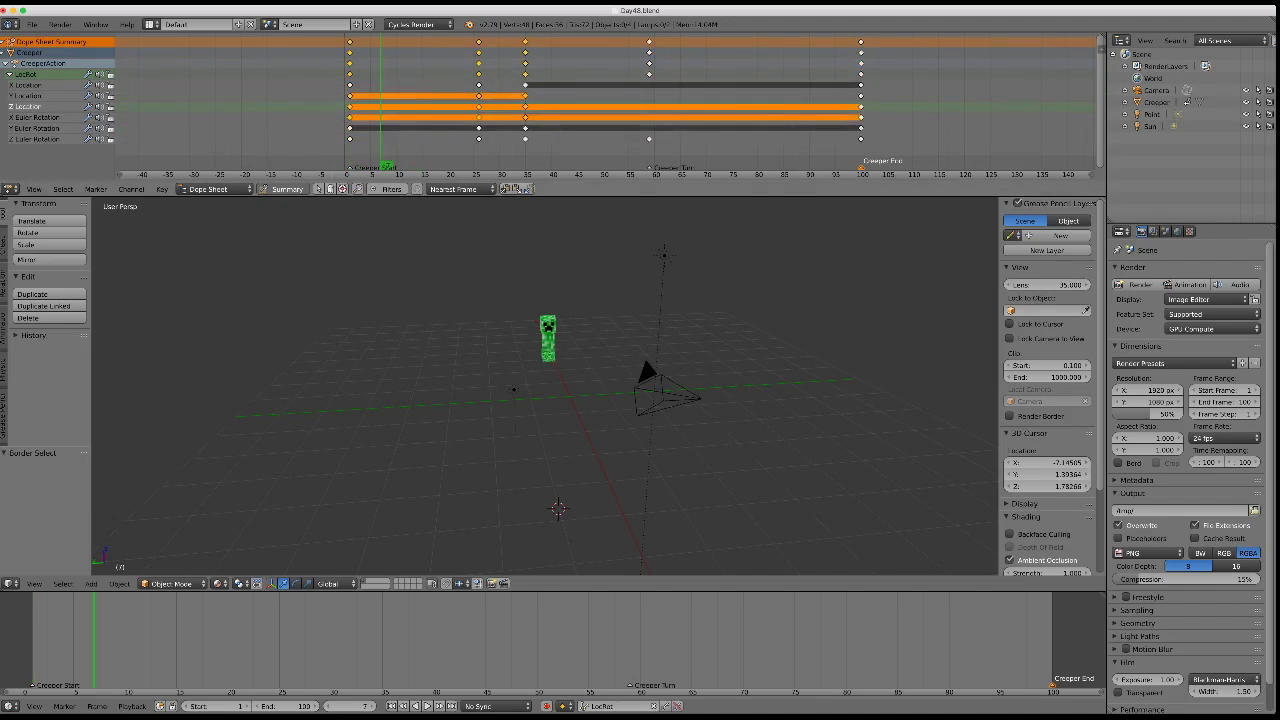
pyautogui.press('t')
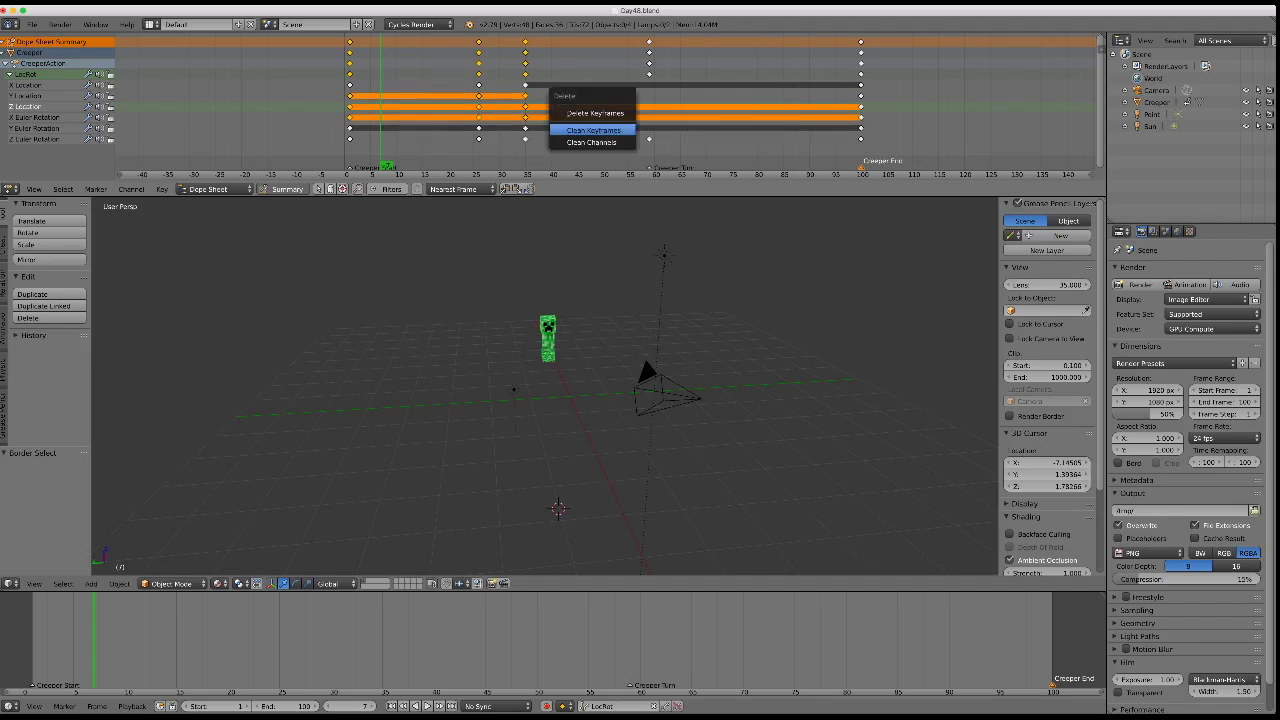
pyautogui.moveTo(523, 150)
pyautogui.mouseDown()
pyautogui.moveTo(392, 150)
pyautogui.moveTo(491, 165)
pyautogui.moveTo(350, 165)
pyautogui.moveTo(528, 165)
pyautogui.moveTo(348, 165)
pyautogui.moveTo(361, 165)
pyautogui.mouseUp()
pyautogui.press('a')
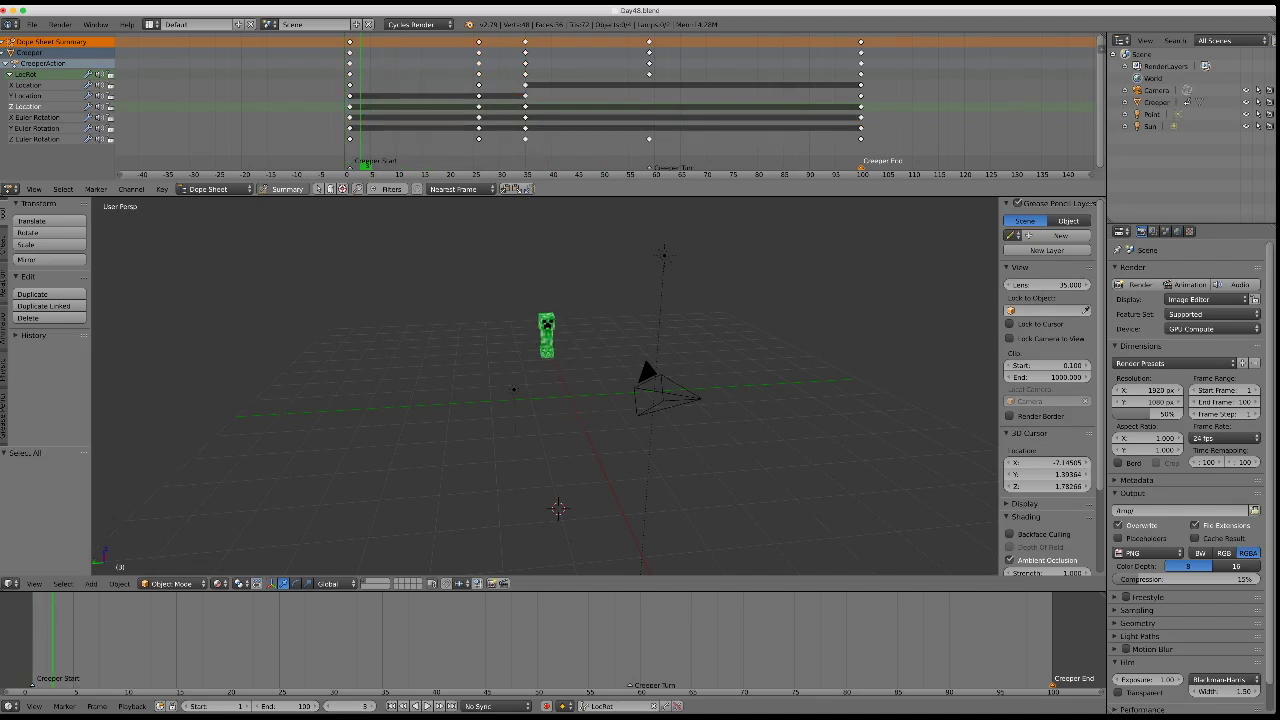
# Box-select and delete the Z Location and X/Y Euler Rotation keyframes.
pyautogui.press('b')
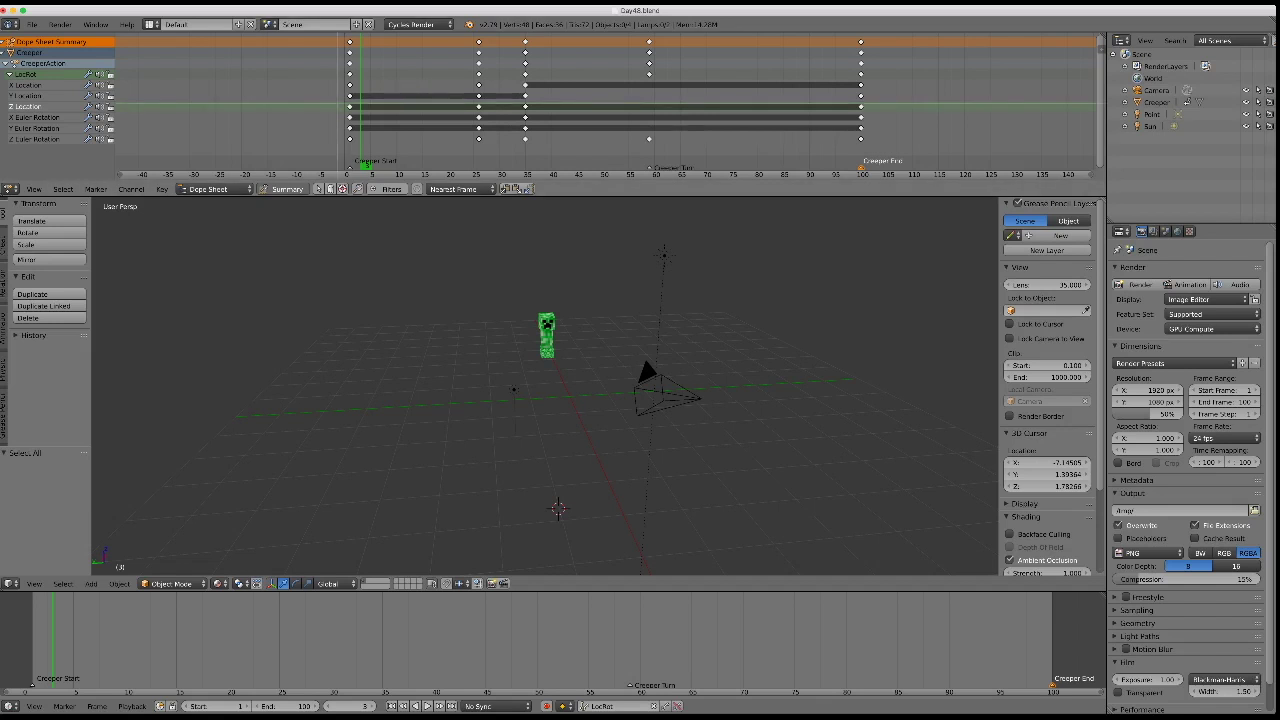
pyautogui.moveTo(339, 104); pyautogui.dragTo(872, 131)
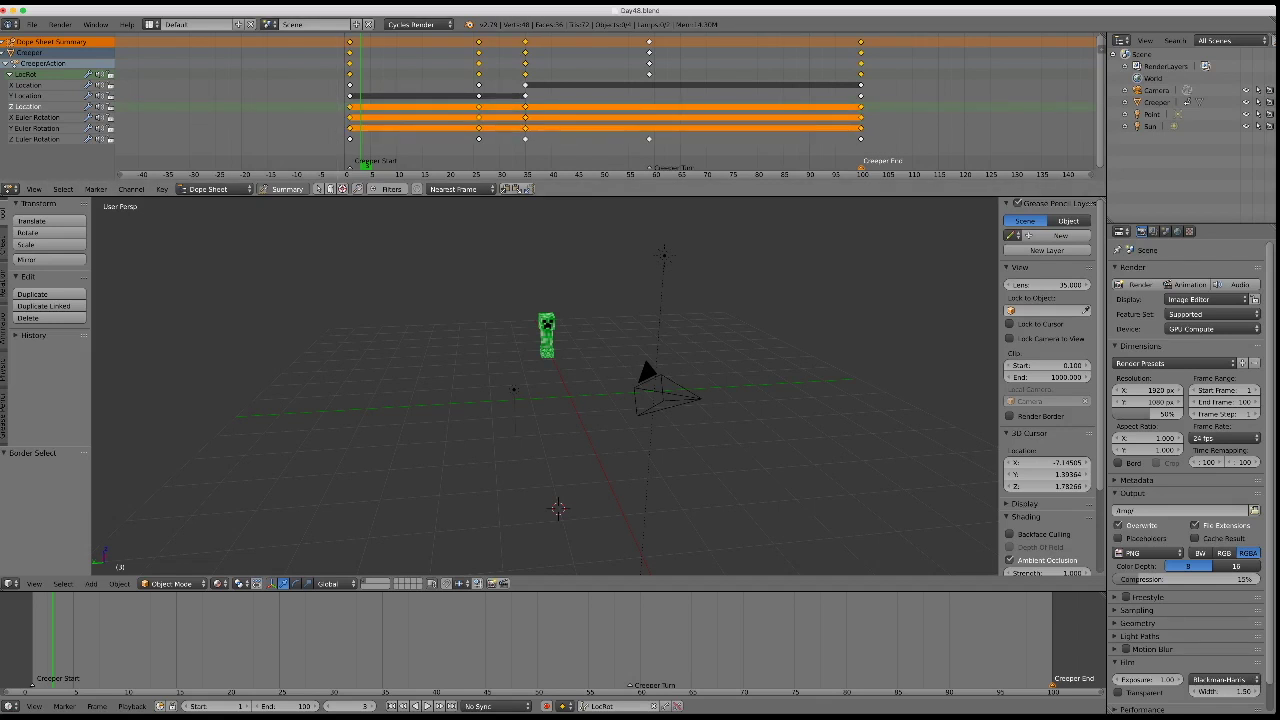
pyautogui.press('x')
pyautogui.keyDown('alt'); pyautogui.scroll(-20, 540, 375); pyautogui.keyUp('alt')
pyautogui.keyDown('alt'); pyautogui.scroll(19, 540, 375); pyautogui.keyUp('alt')
pyautogui.keyDown('alt'); pyautogui.scroll(-20, 540, 375); pyautogui.keyUp('alt')
pyautogui.keyDown('alt'); pyautogui.scroll(4, 541, 377); pyautogui.keyUp('alt')
pyautogui.keyDown('alt'); pyautogui.scroll(-4, 541, 377); pyautogui.keyUp('alt')
pyautogui.keyDown('alt'); pyautogui.scroll(20, 541, 377); pyautogui.keyUp('alt')
pyautogui.keyDown('alt'); pyautogui.scroll(-20, 541, 377); pyautogui.keyUp('alt')
pyautogui.keyDown('alt'); pyautogui.scroll(-1, 541, 377); pyautogui.keyUp('alt')
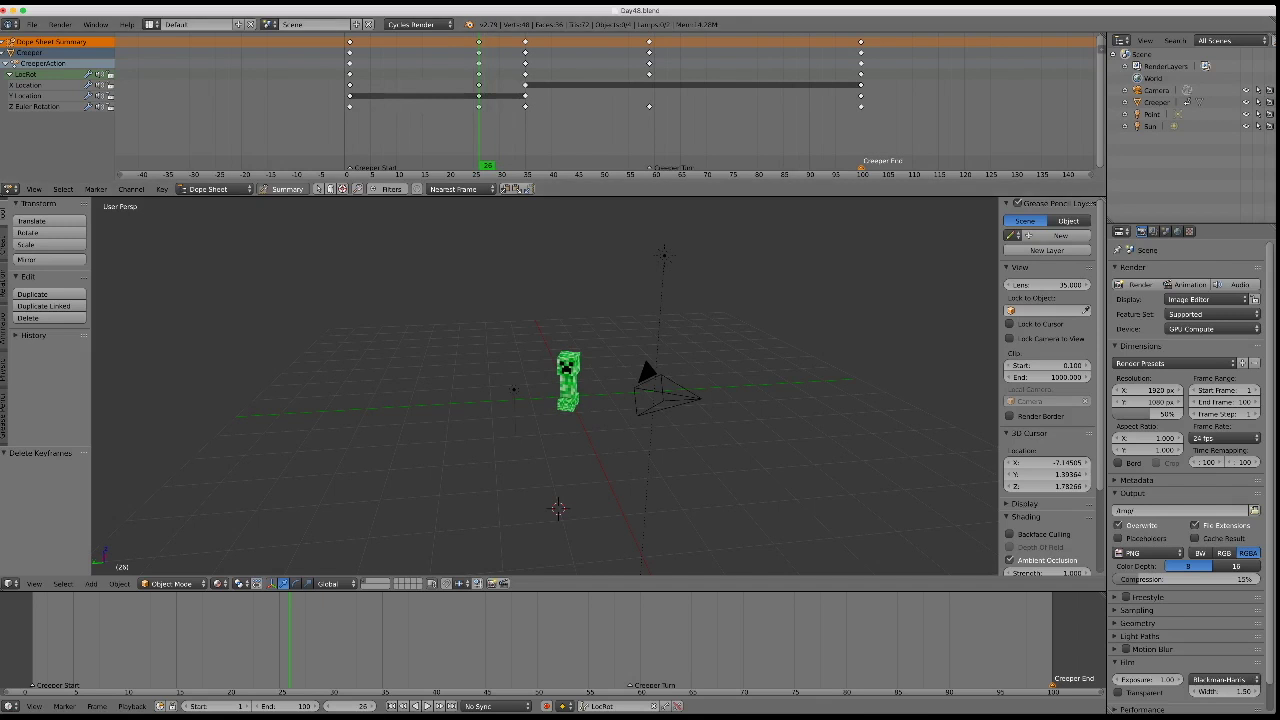
pyautogui.keyDown('alt'); pyautogui.scroll(-20, 513, 389); pyautogui.keyUp('alt')
pyautogui.keyDown('alt'); pyautogui.scroll(-7, 513, 389); pyautogui.keyUp('alt')
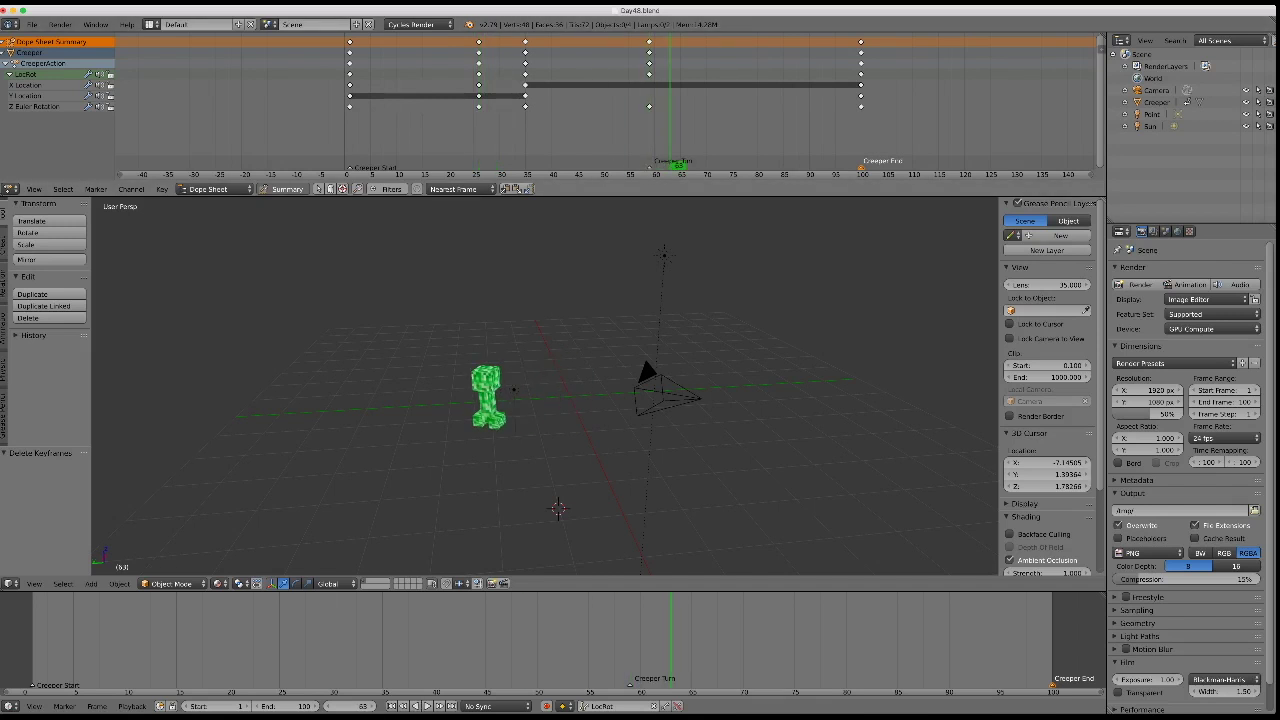
# Slide the last Y Location key earlier to about frame 87.
pyautogui.hotkey('shift', 'Right')
pyautogui.moveTo(861, 95); pyautogui.dragTo(794, 95, button='right')
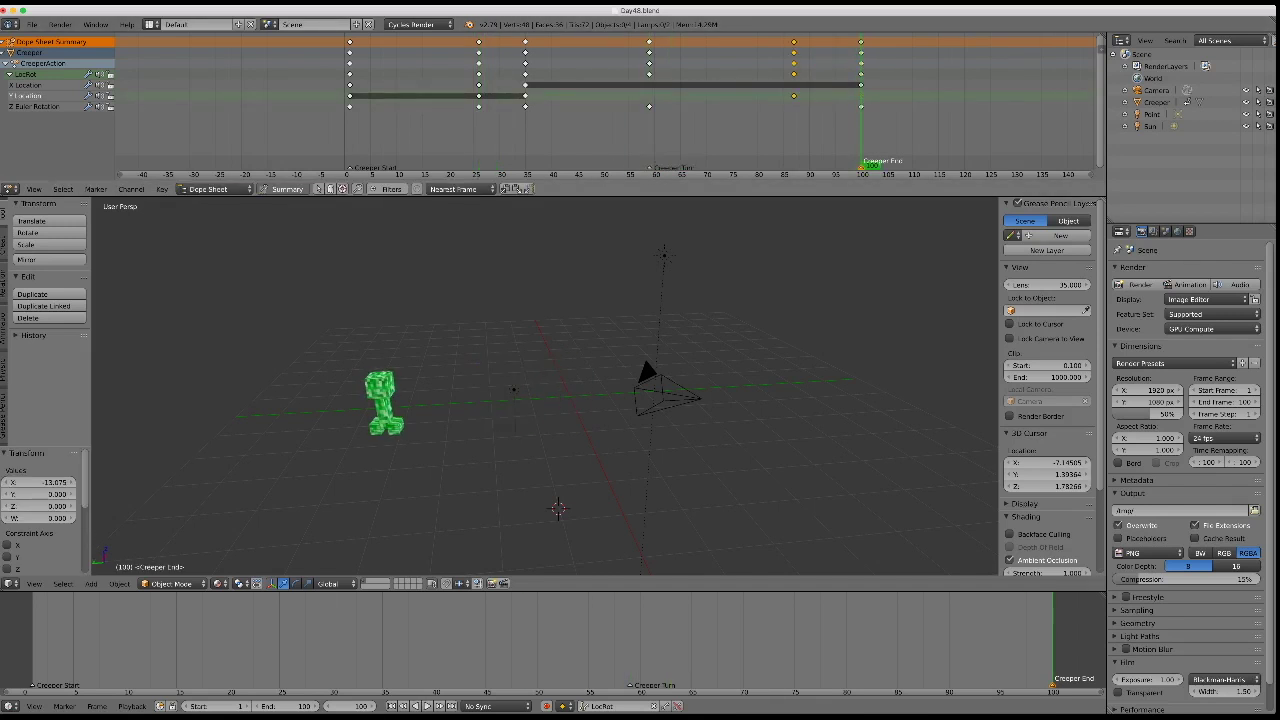
pyautogui.keyDown('alt'); pyautogui.scroll(20, 513, 389); pyautogui.keyUp('alt')
pyautogui.keyDown('alt'); pyautogui.scroll(-5, 513, 389); pyautogui.keyUp('alt')
pyautogui.keyDown('alt'); pyautogui.scroll(-20, 513, 389); pyautogui.keyUp('alt')
pyautogui.keyDown('alt'); pyautogui.scroll(-20, 513, 389); pyautogui.keyUp('alt')
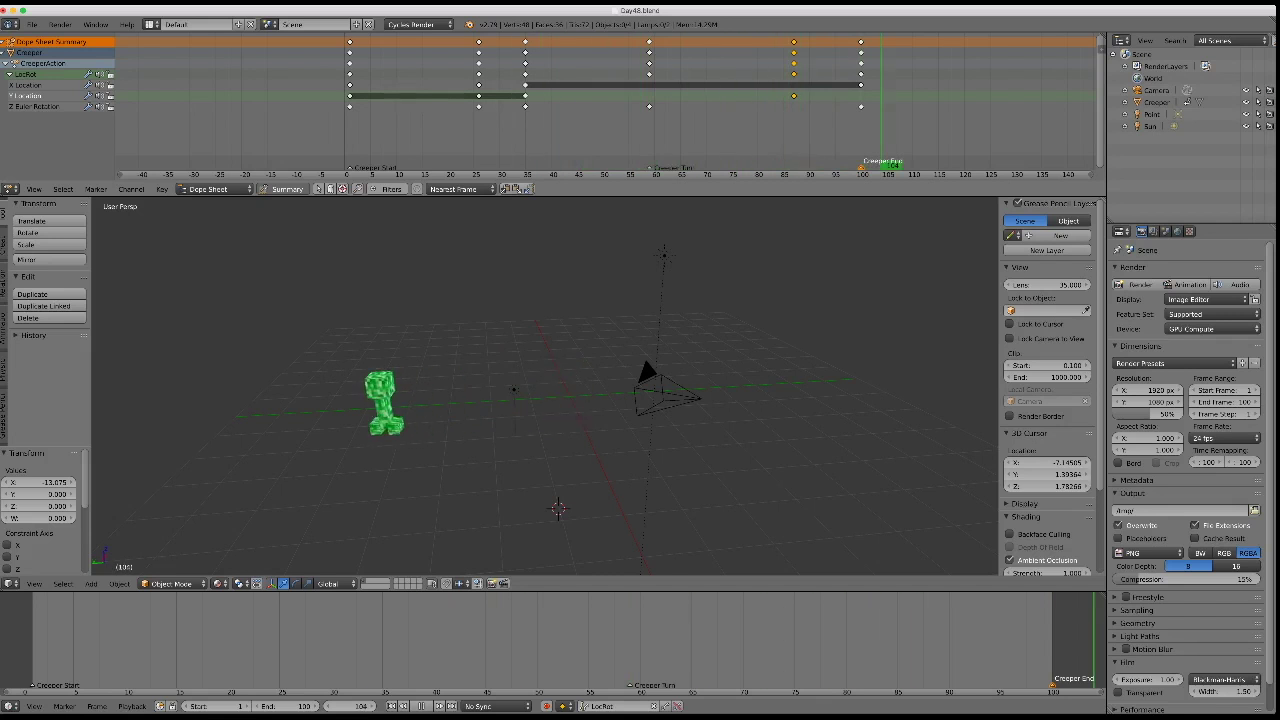
pyautogui.keyDown('alt'); pyautogui.scroll(20, 513, 389); pyautogui.keyUp('alt')
pyautogui.keyDown('alt'); pyautogui.scroll(16, 513, 389); pyautogui.keyUp('alt')
pyautogui.keyDown('alt'); pyautogui.scroll(9, 513, 389); pyautogui.keyUp('alt')
# Duplicate the frame-25 keys and place the copies at about frame 17.
pyautogui.click(36, 106)
pyautogui.hotkey('shift', 'd')
pyautogui.click(437, 106)
pyautogui.keyDown('alt'); pyautogui.scroll(-11, 513, 389); pyautogui.keyUp('alt')
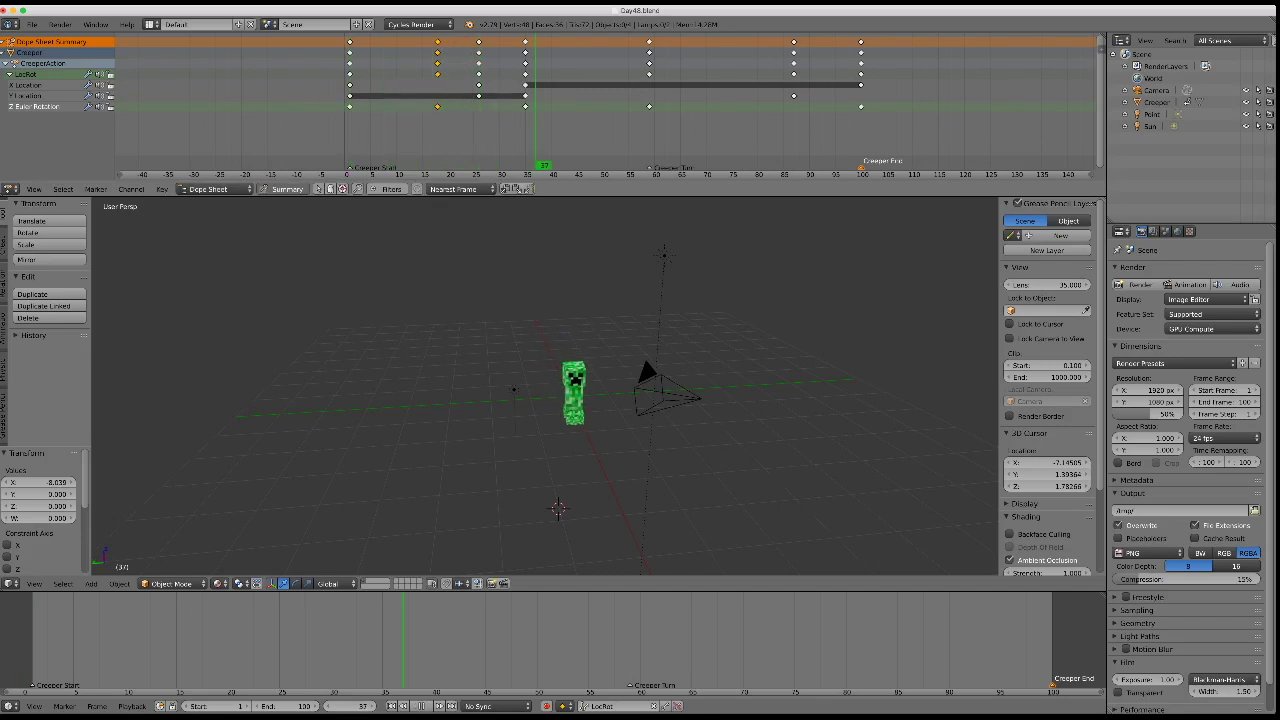
pyautogui.keyDown('alt'); pyautogui.scroll(16, 513, 389); pyautogui.keyUp('alt')
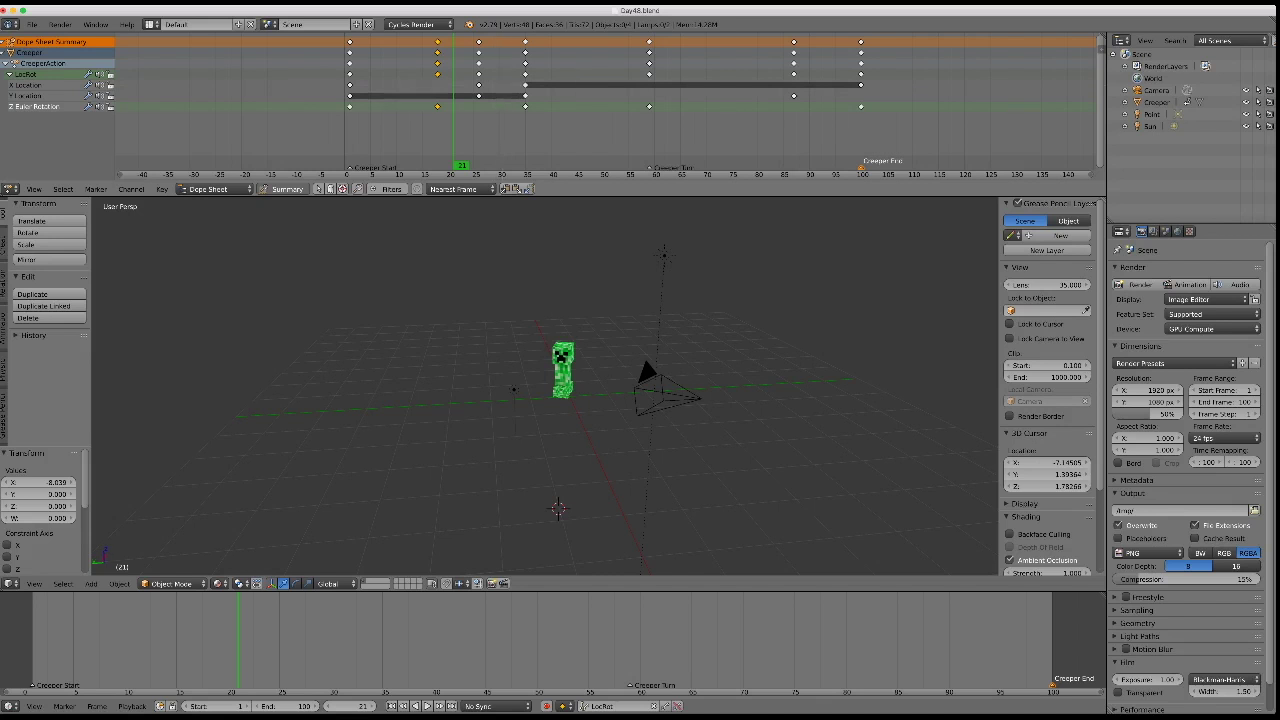
# Select all keyframes and scale them toward frame 21 so the animation ends near frame 94.
pyautogui.press('a')
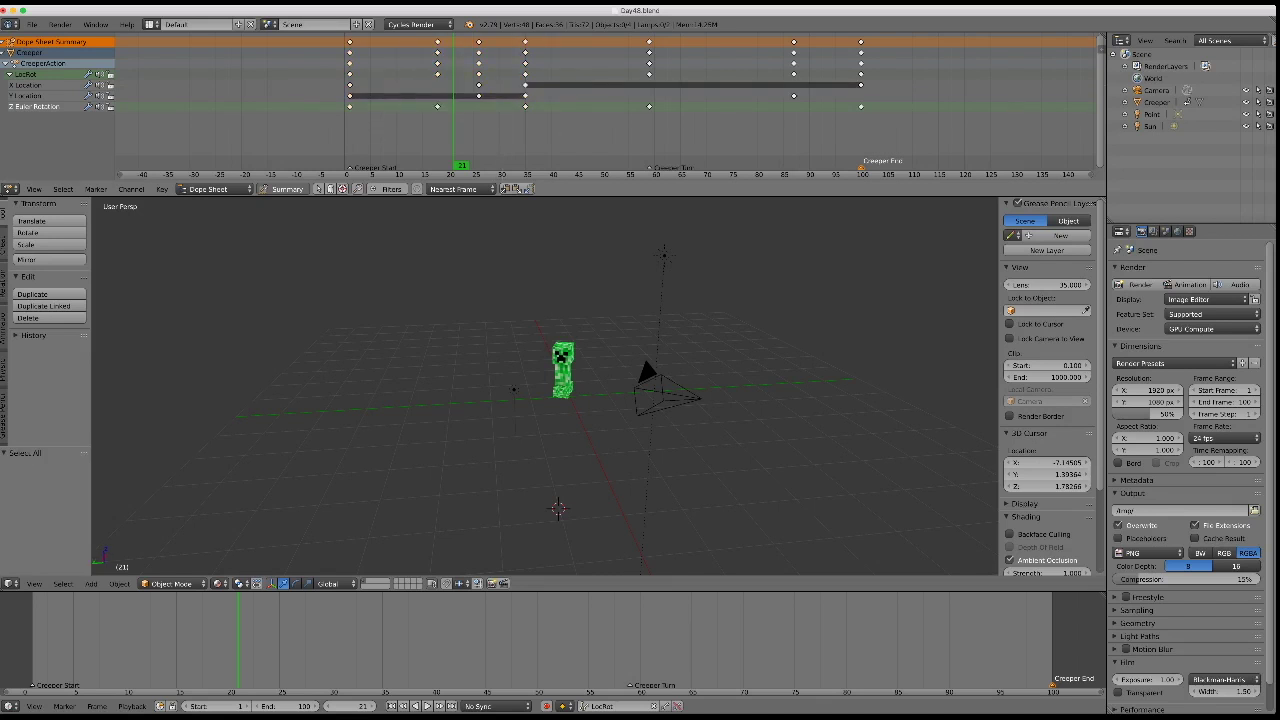
pyautogui.press('a')
pyautogui.press('s')
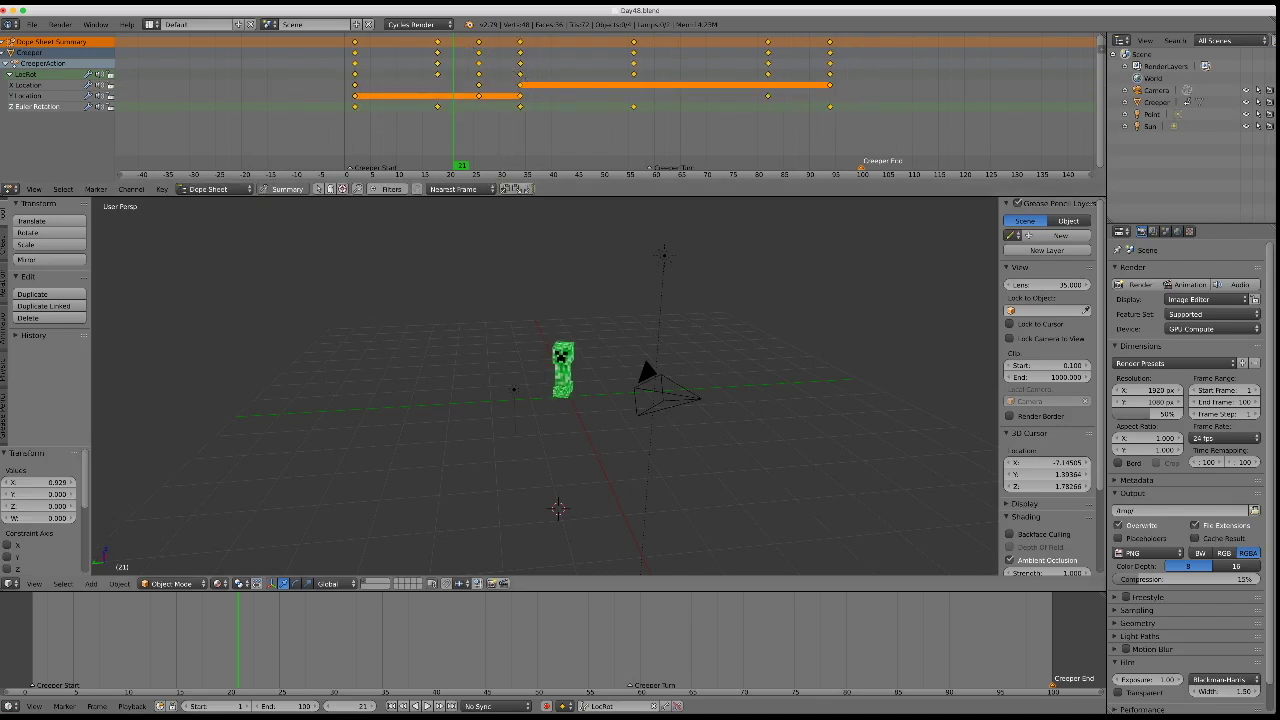
pyautogui.press('Return')
pyautogui.keyDown('alt'); pyautogui.scroll(-7, 513, 389); pyautogui.keyUp('alt')
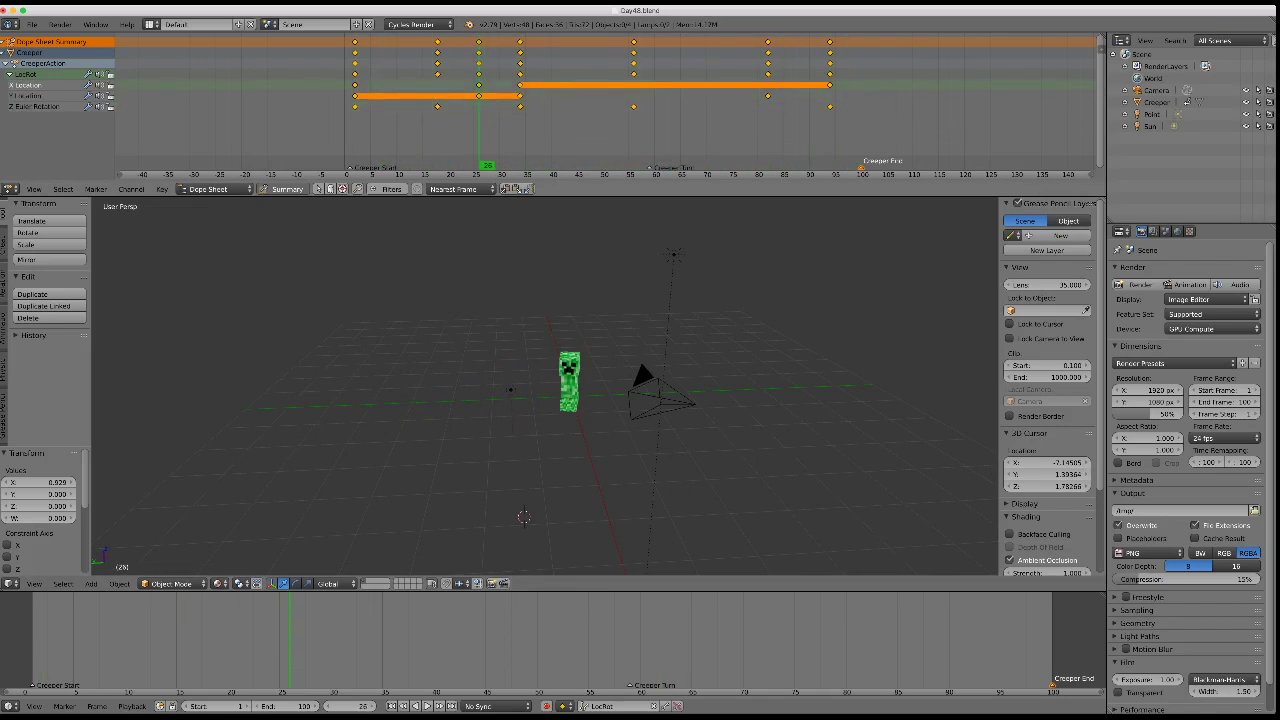
pyautogui.keyDown('alt'); pyautogui.scroll(9, 513, 389); pyautogui.keyUp('alt')
pyautogui.keyDown('alt'); pyautogui.scroll(-15, 513, 389); pyautogui.keyUp('alt')
pyautogui.keyDown('alt'); pyautogui.scroll(8, 513, 389); pyautogui.keyUp('alt')
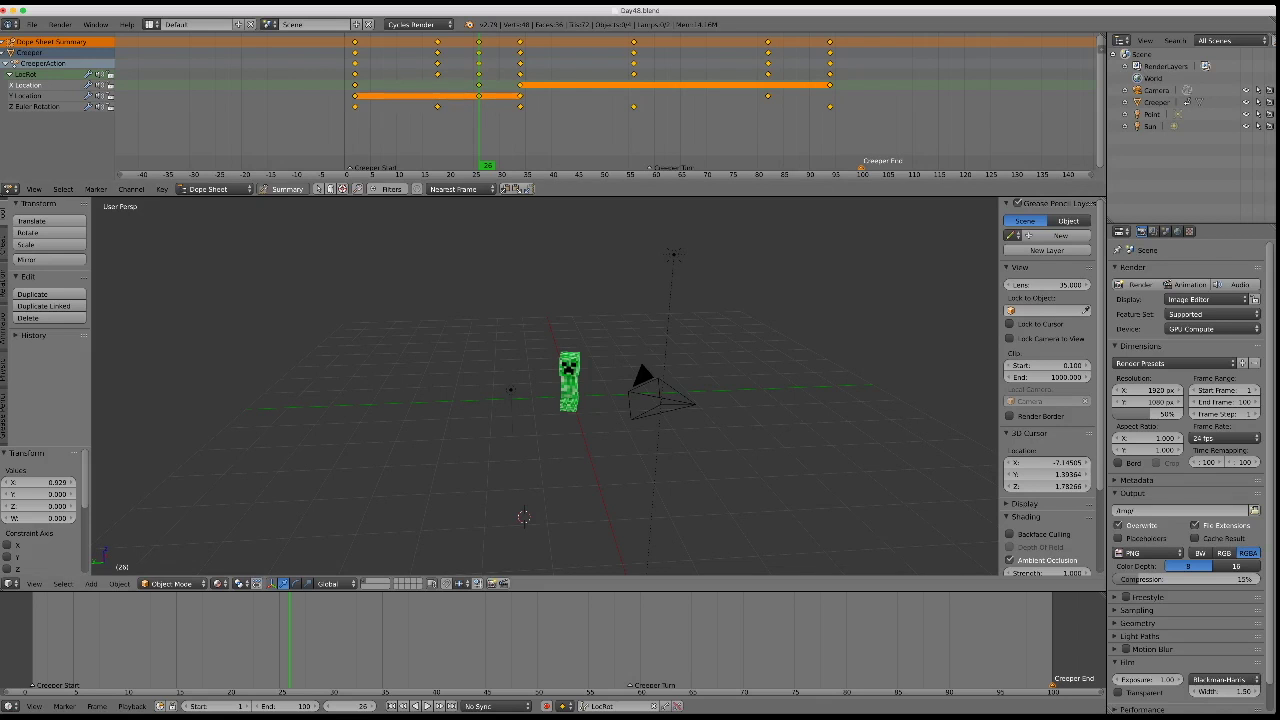
# Add a cube above the creeper and keyframe it moving along X from frame 25 to 51.
pyautogui.hotkey('shift', 'a')
pyautogui.click(714, 462)
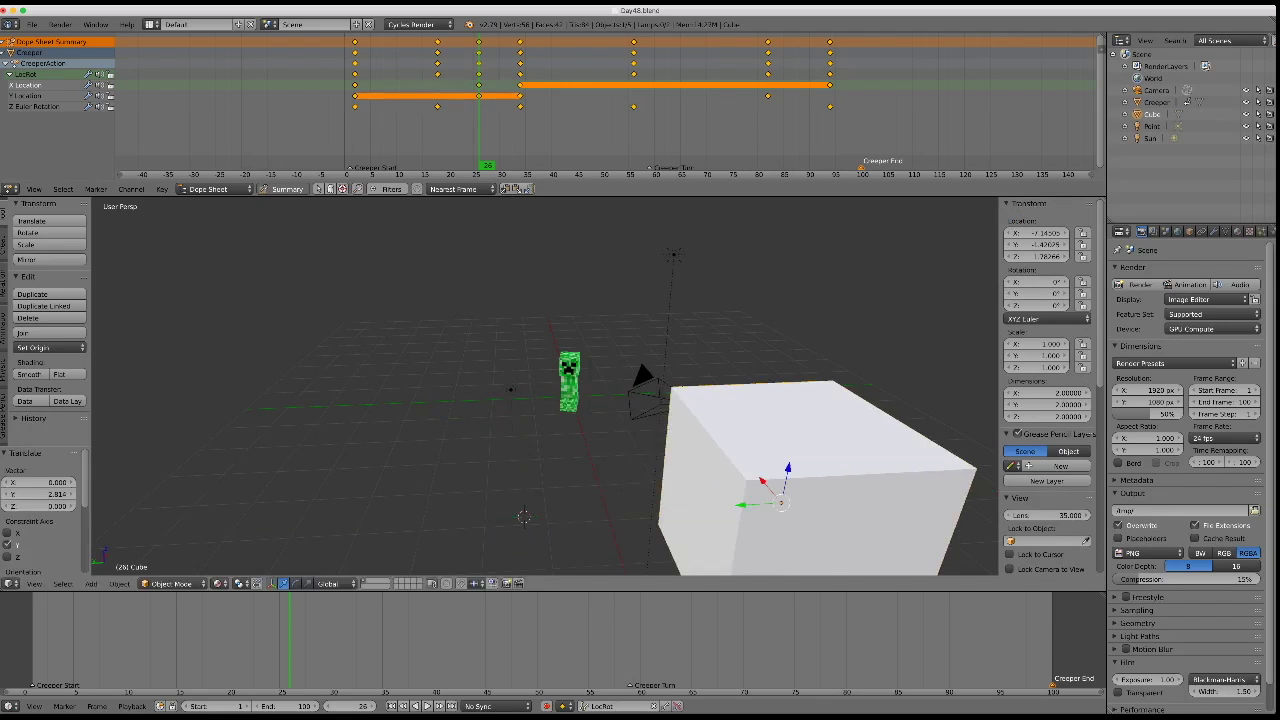
pyautogui.press('KP_0')
pyautogui.press('g')
pyautogui.press('KP_0')
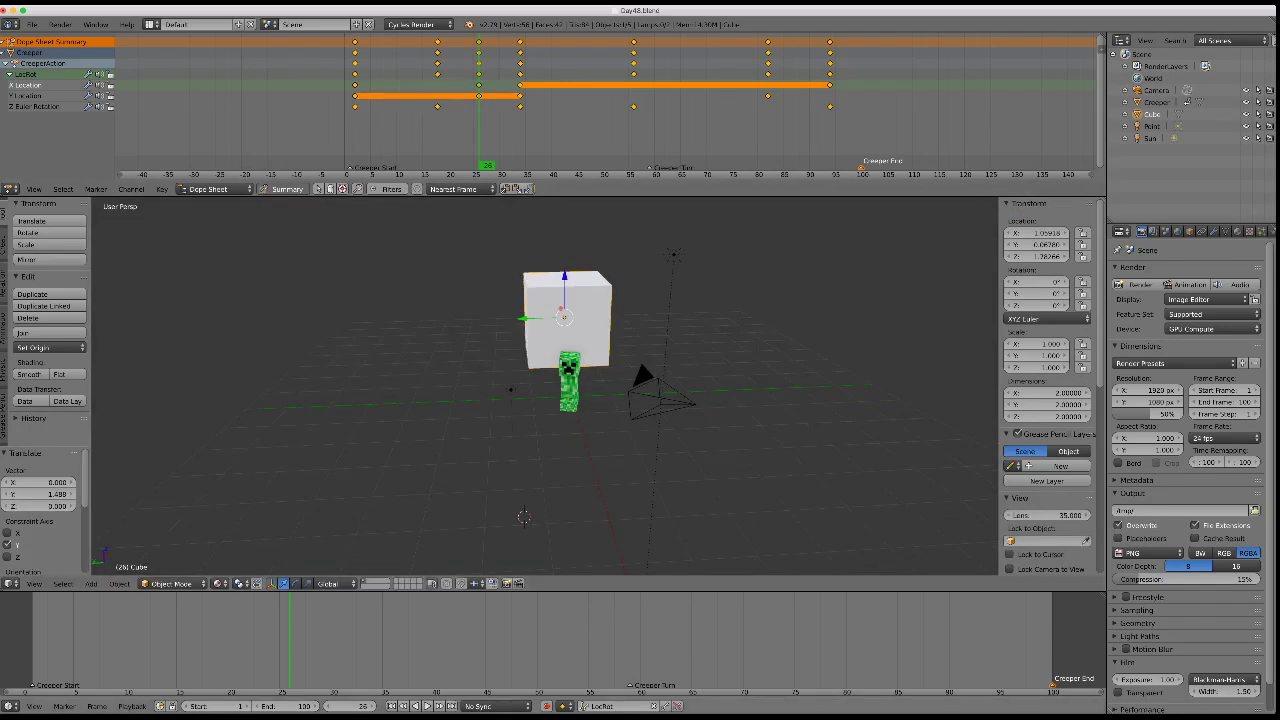
pyautogui.press('i')
pyautogui.press('Up')
pyautogui.press('Up')
pyautogui.press('g')
pyautogui.press('i')
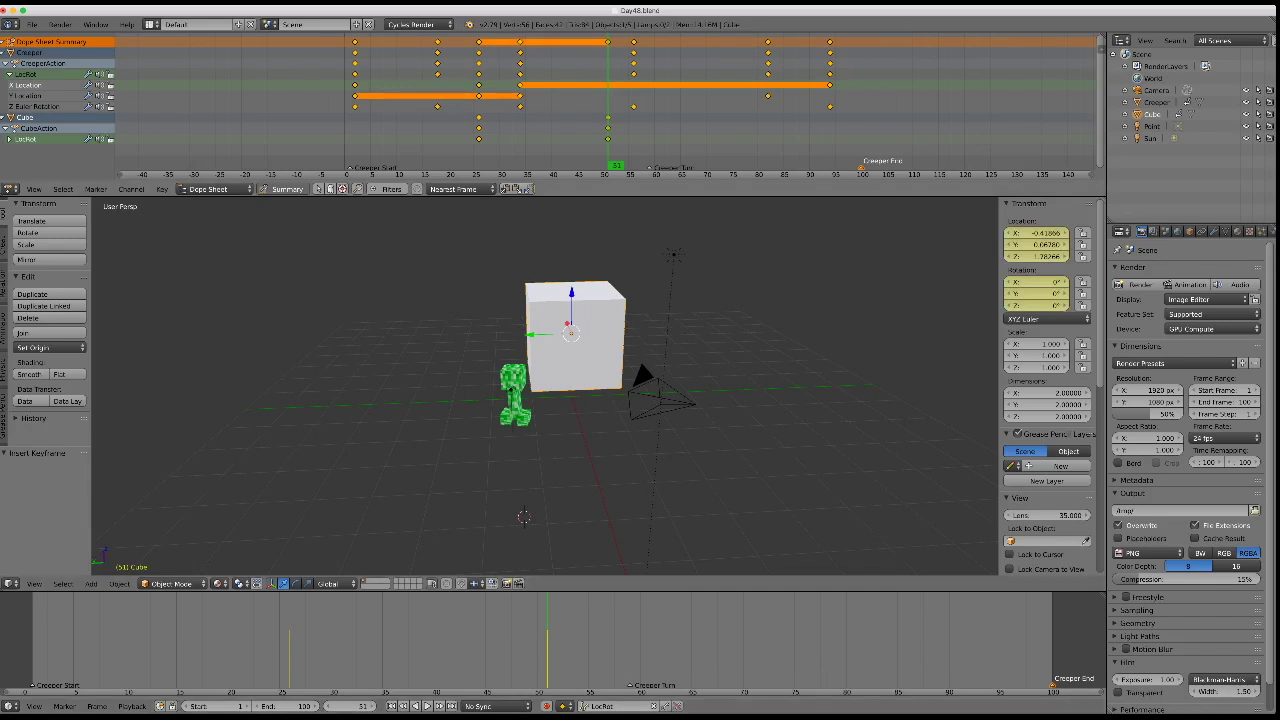
pyautogui.press('KP_0')
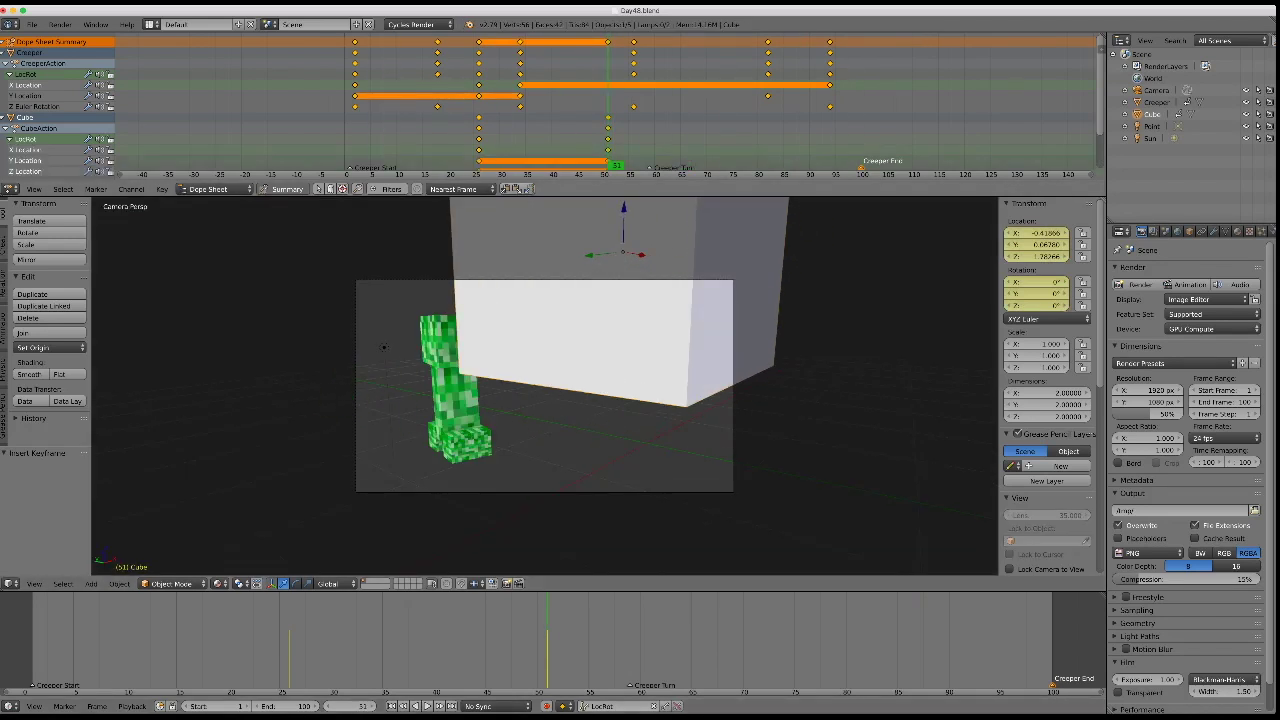
# Toggle the dope sheet's Only Selected filter and display modes, then merge the dope sheet into the 3D view.
pyautogui.click(318, 189)
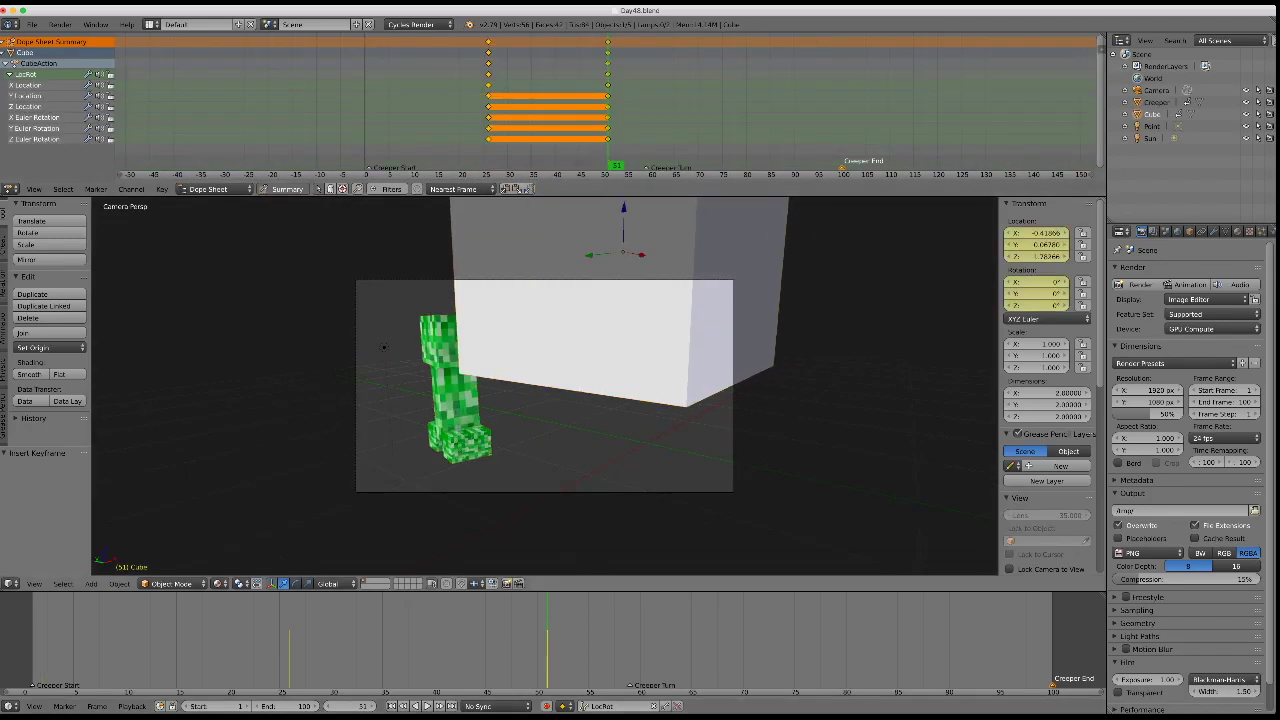
pyautogui.click(318, 189)
pyautogui.click(318, 189)
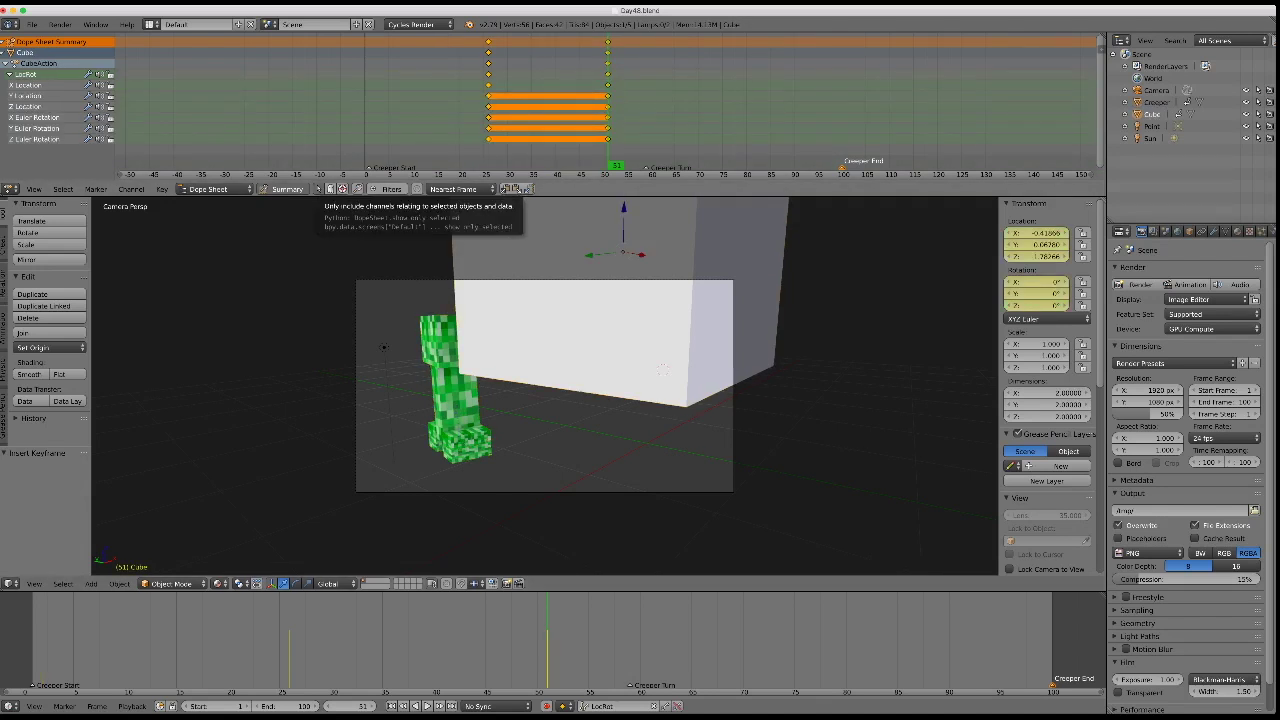
pyautogui.click(213, 189)
pyautogui.click(213, 189)
pyautogui.click(213, 189)
pyautogui.moveTo(3, 197); pyautogui.dragTo(3, 100)
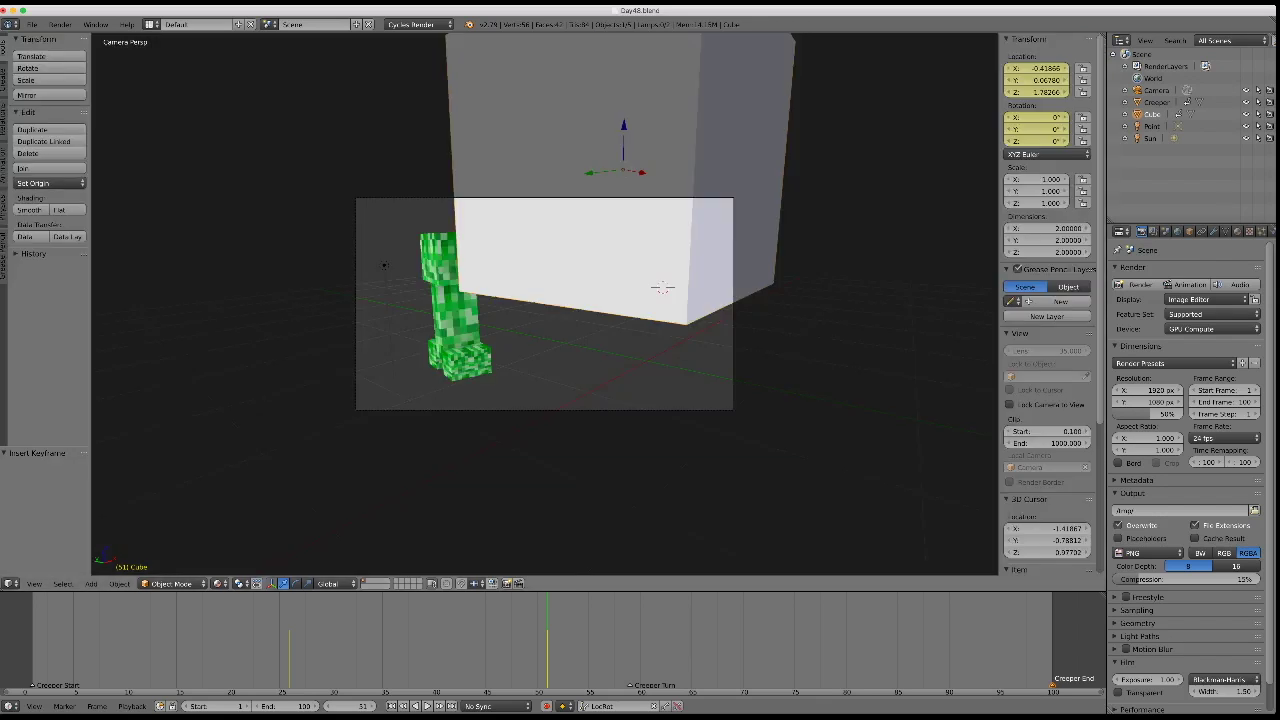
# Remove the test cube and run the creeper's walk-and-turn animation in camera view.
pyautogui.press('Delete')
pyautogui.hotkey('alt', 'a')
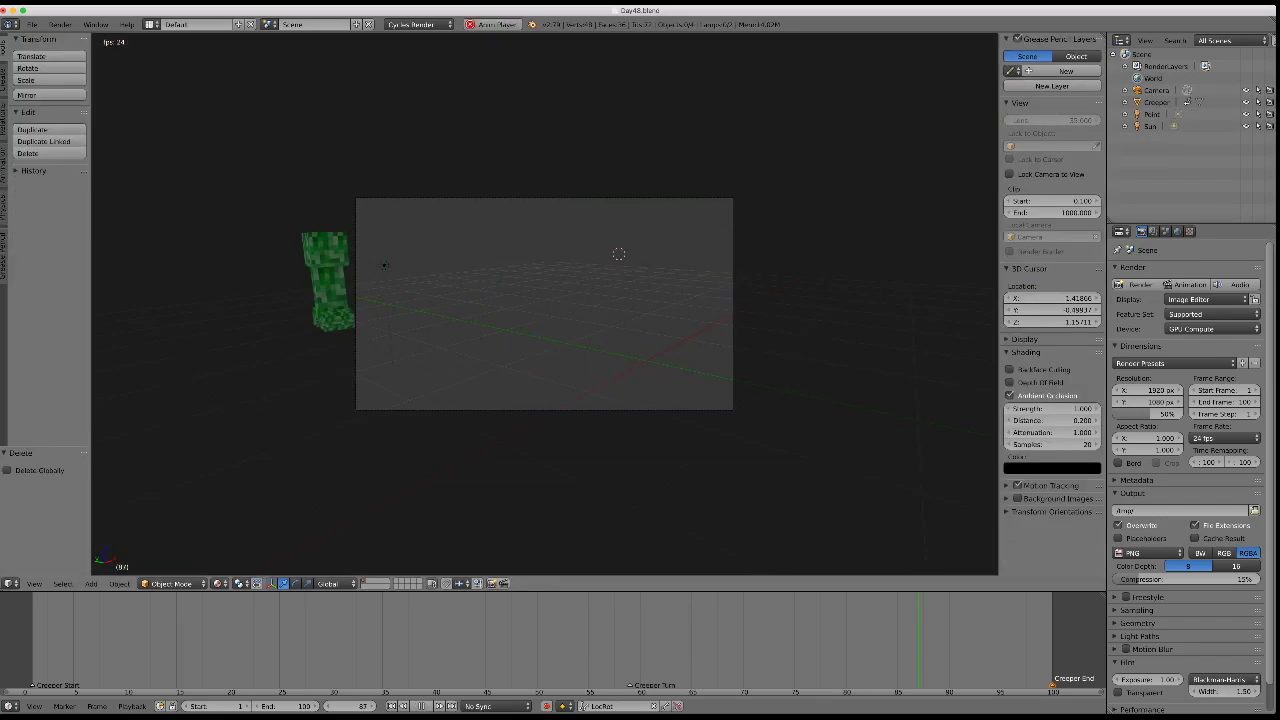